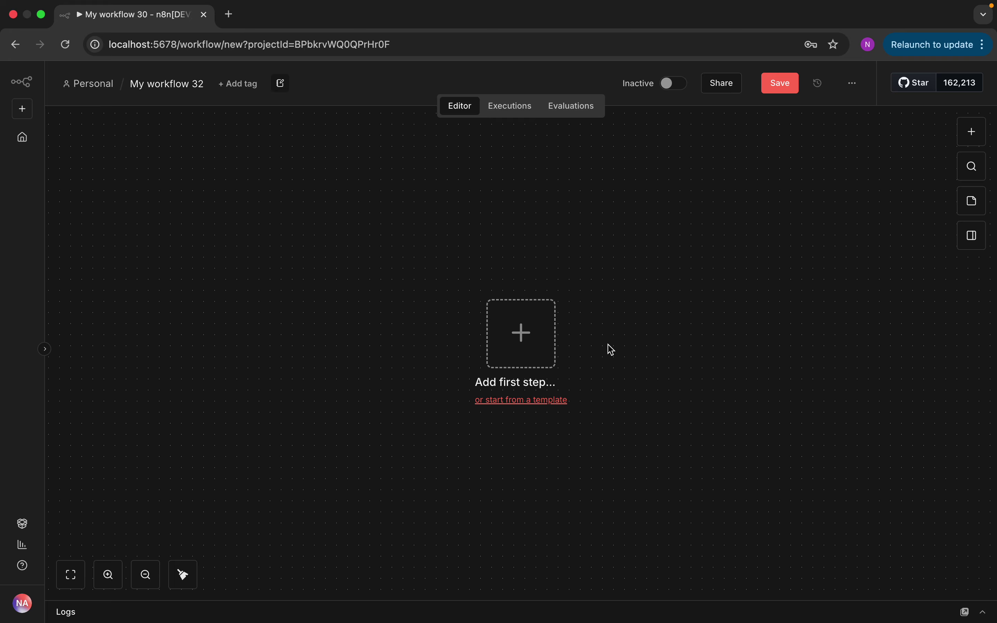
Add a manual trigger as the workflow's first node and place it in the left part of the canvas.
{"action": "left_click", "coordinate": [520, 334]}
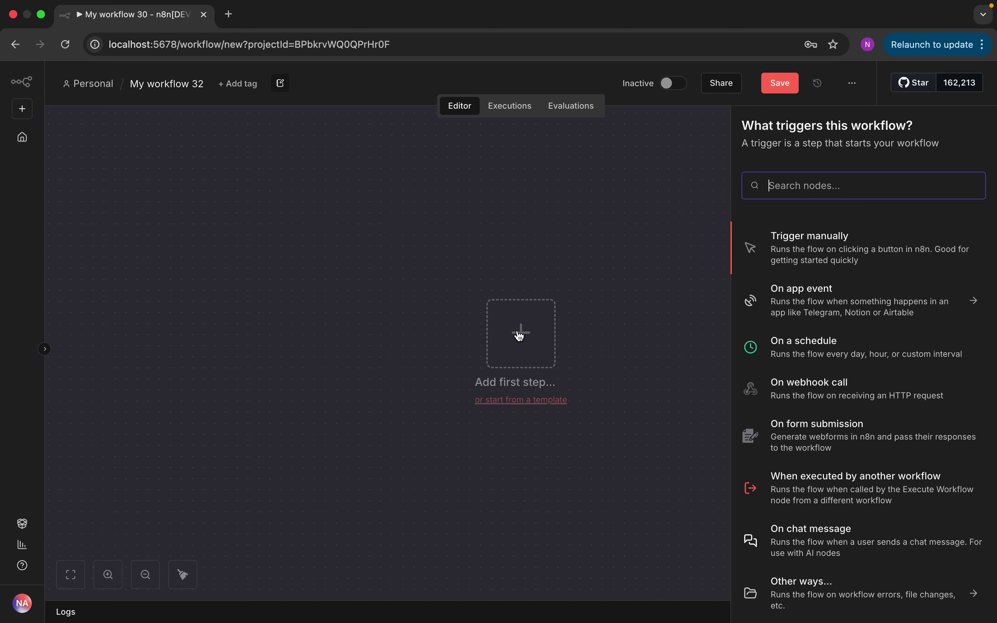
{"action": "left_click", "coordinate": [818, 257]}
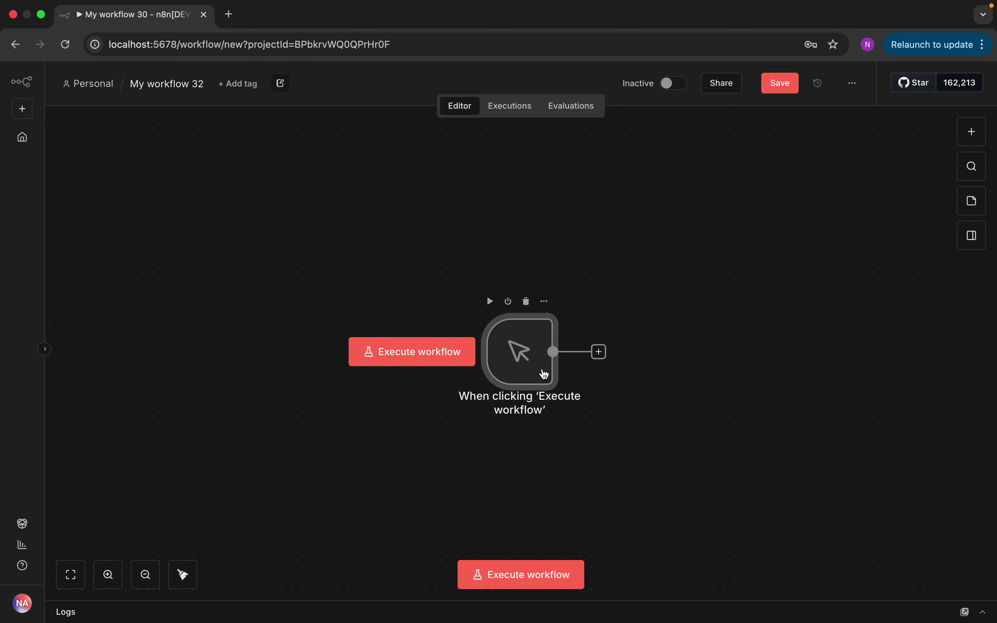
{"action": "left_click_drag", "start_coordinate": [544, 372], "coordinate": [340, 300]}
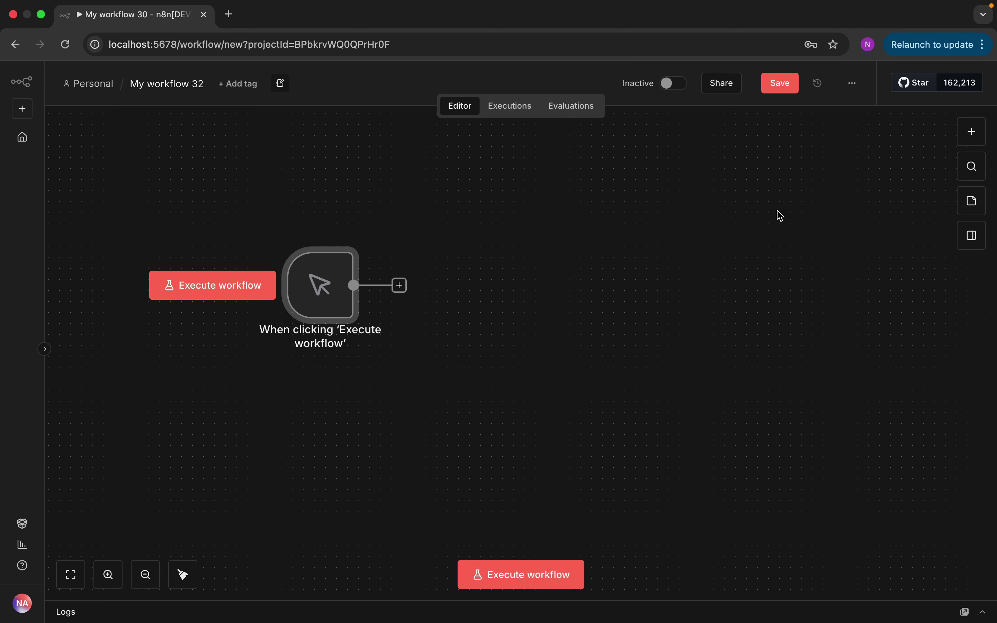
Add a Sentiment Analysis node after the manual trigger, leaving its text to analyze empty.
{"action": "left_click", "coordinate": [971, 132]}
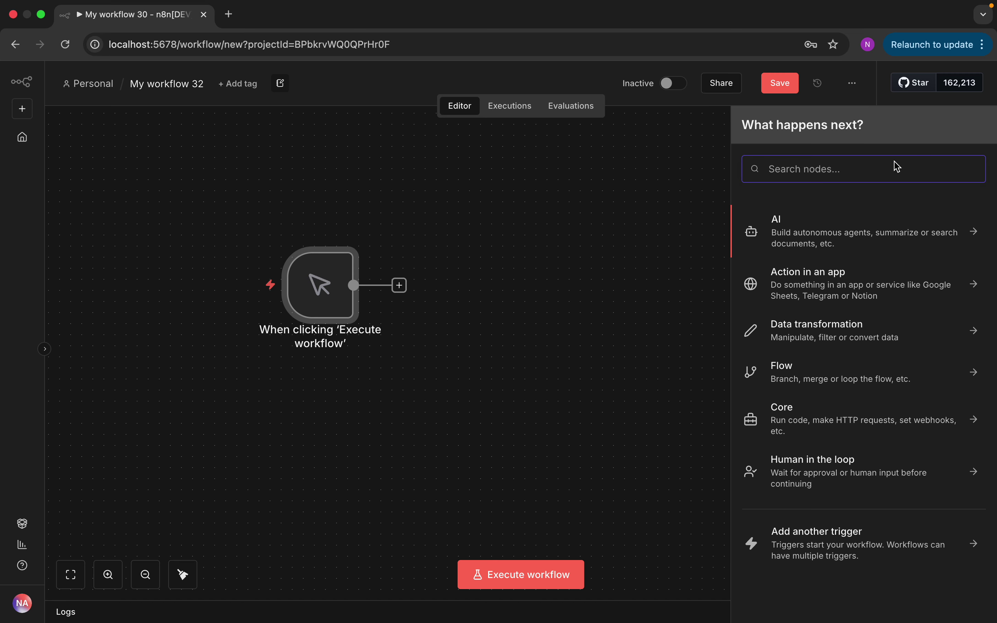
{"action": "type", "text": "sent"}
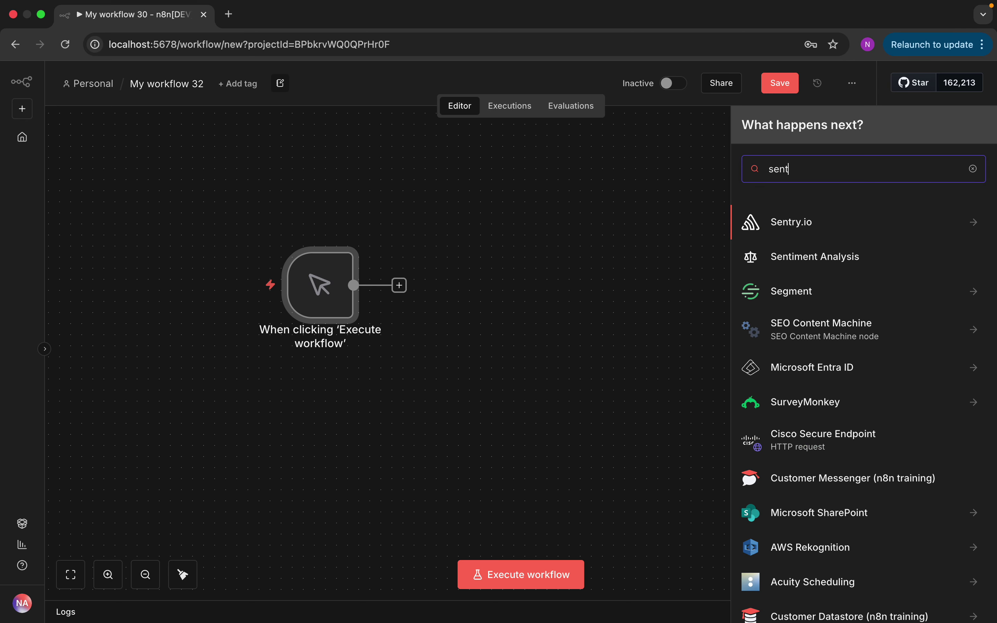
{"action": "type", "text": "m"}
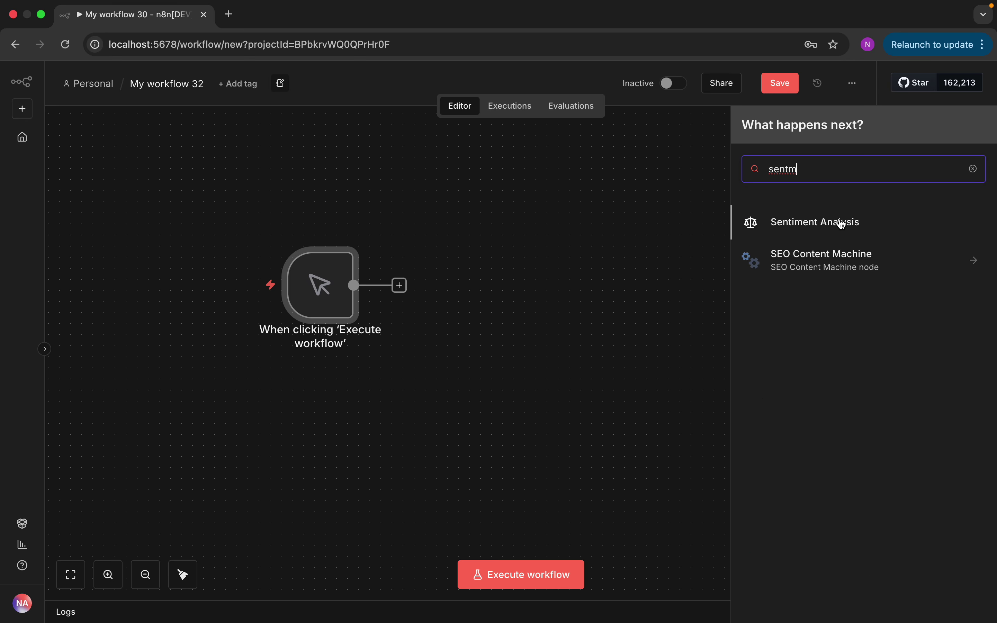
{"action": "left_click", "coordinate": [841, 230]}
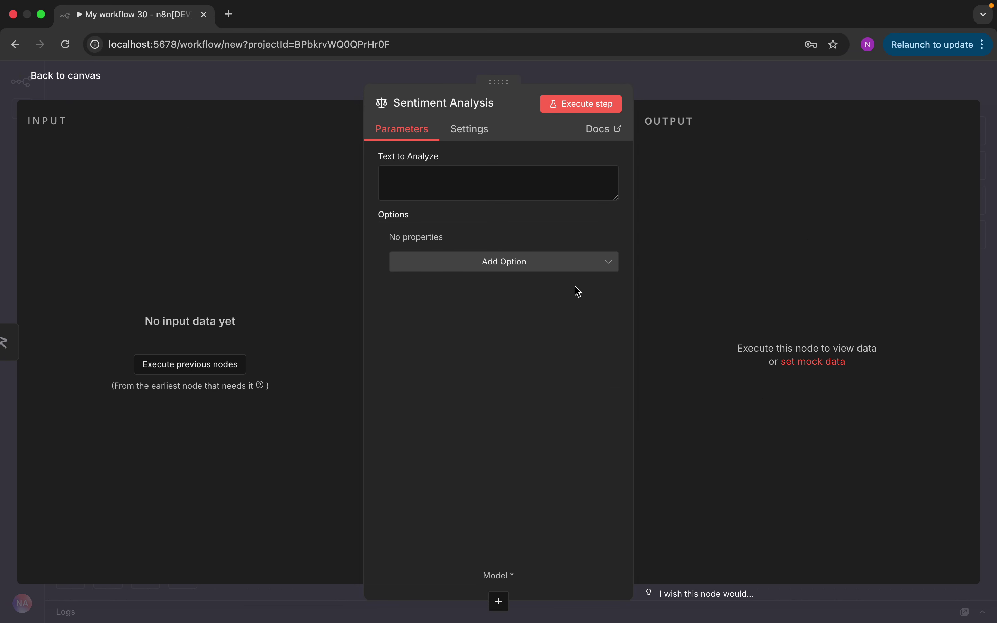
{"action": "left_click", "coordinate": [429, 181]}
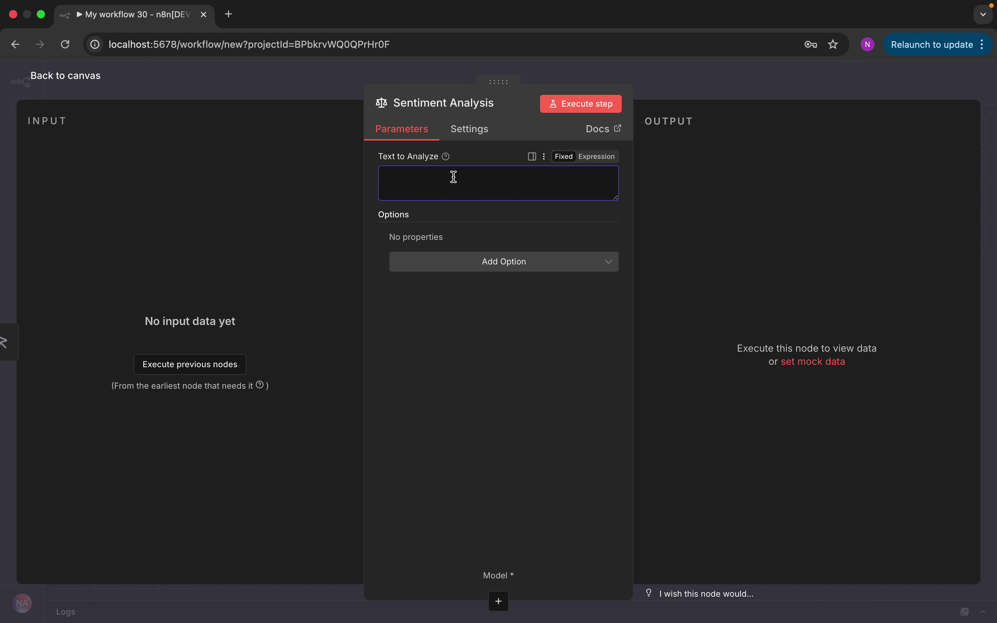
{"action": "left_click", "coordinate": [72, 76]}
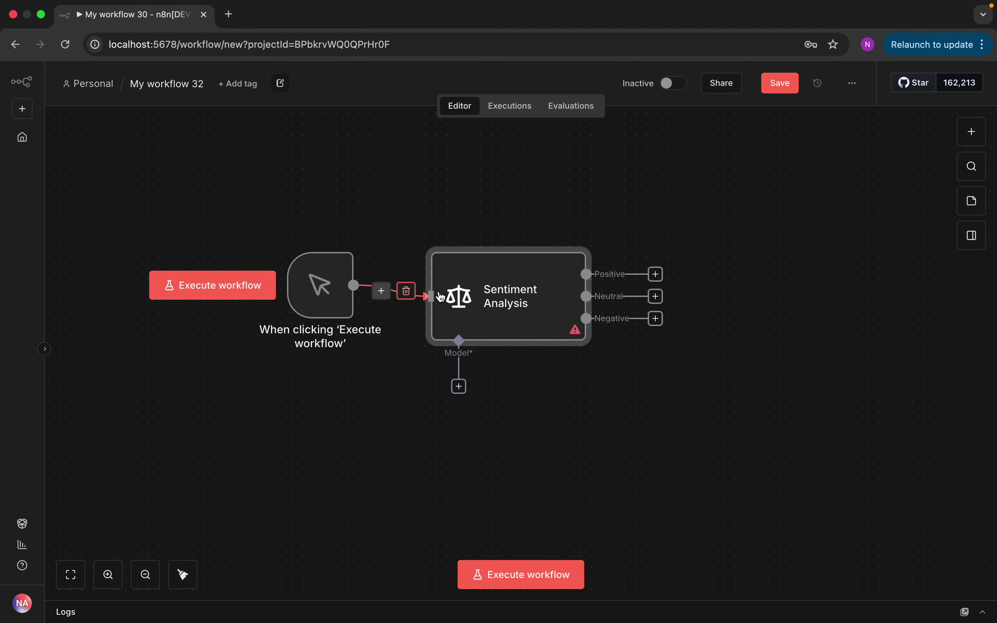
Space the trigger and Sentiment Analysis nodes apart and delete the connection between them.
{"action": "left_click_drag", "start_coordinate": [498, 301], "coordinate": [553, 279]}
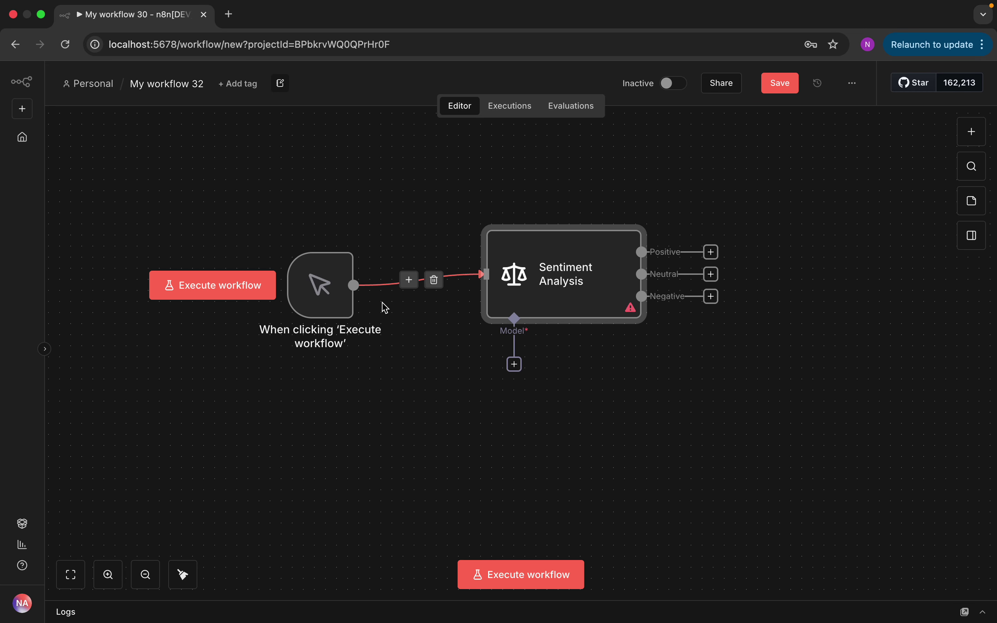
{"action": "left_click_drag", "start_coordinate": [318, 298], "coordinate": [219, 285]}
{"action": "mouse_move", "coordinate": [341, 285]}
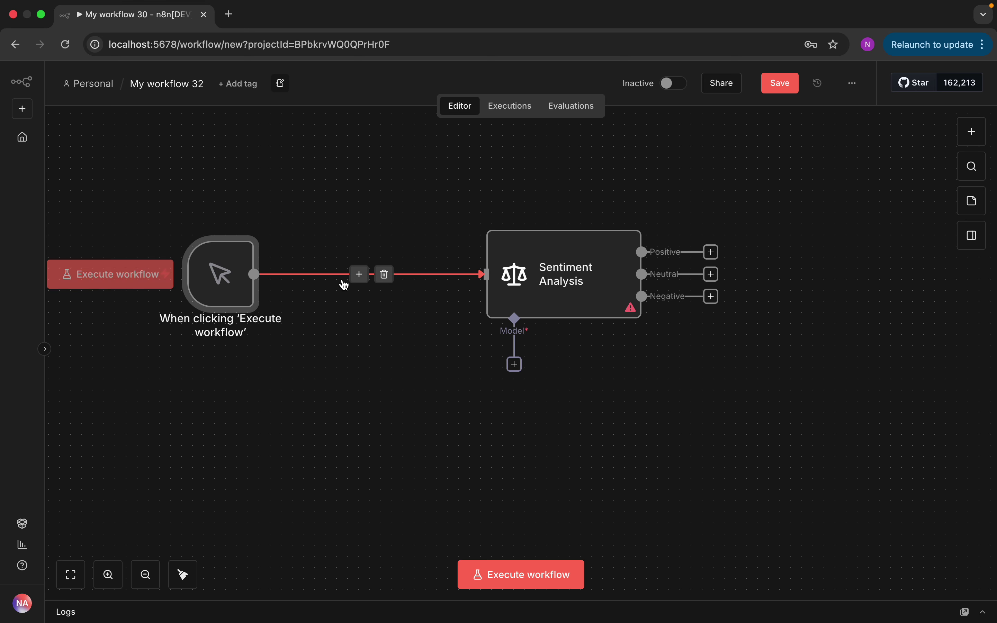
{"action": "left_click", "coordinate": [385, 281]}
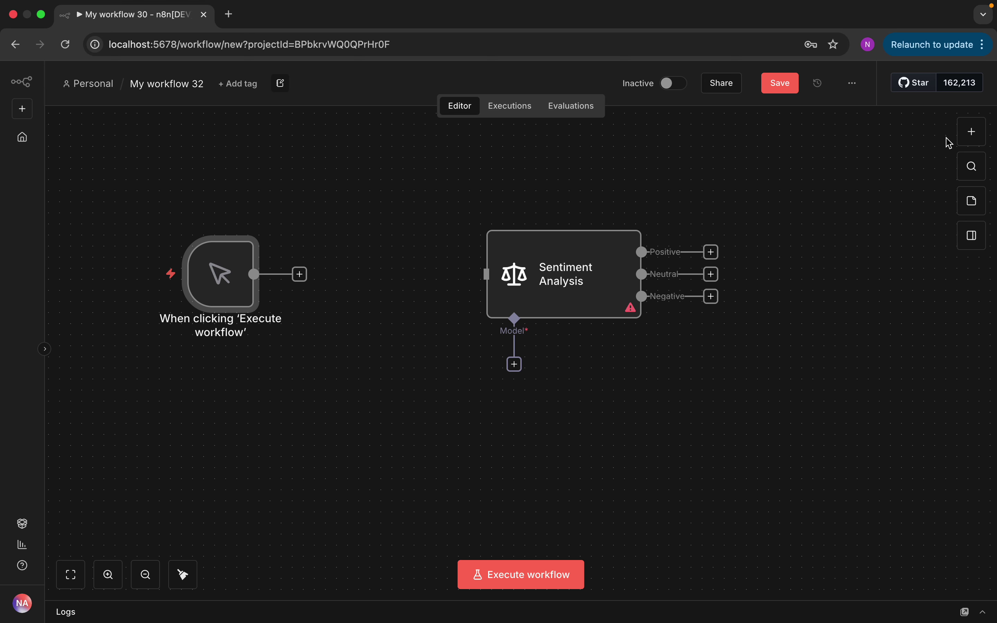
Add an Edit Fields (Set) node after the manual trigger.
{"action": "left_click", "coordinate": [970, 142]}
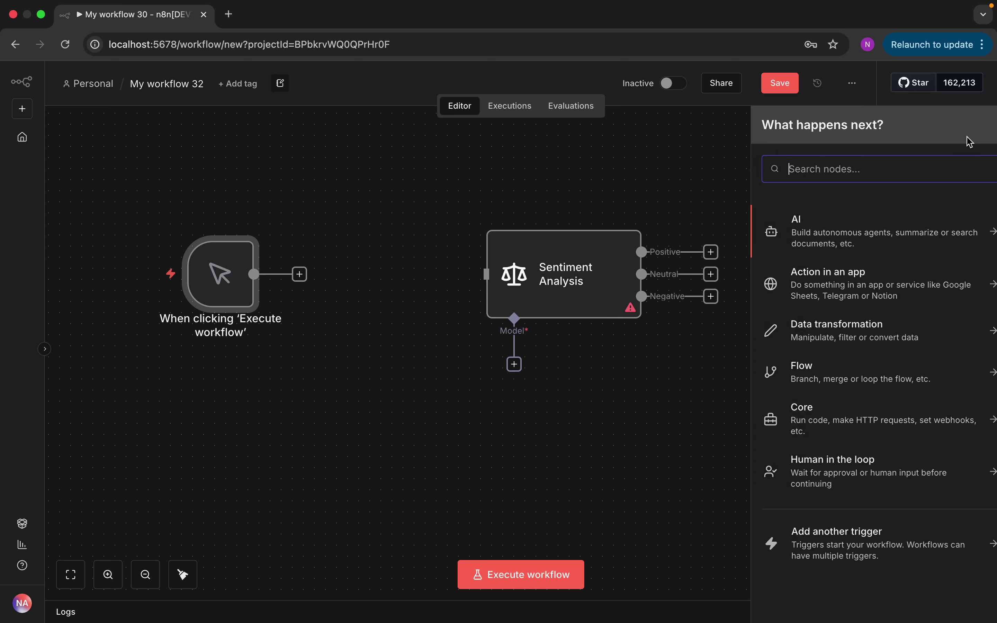
{"action": "type", "text": "set"}
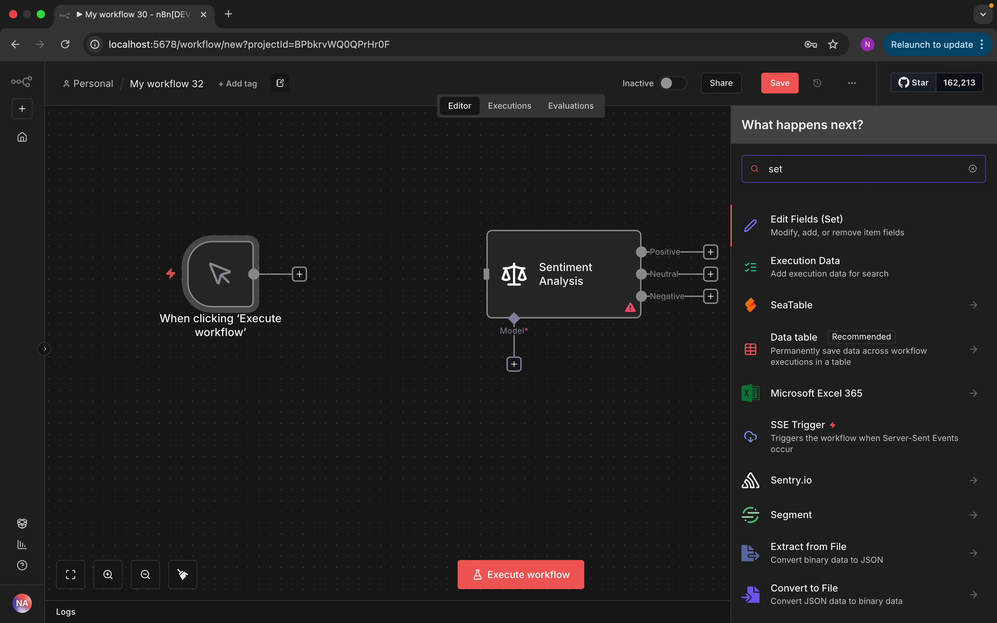
{"action": "left_click", "coordinate": [848, 237]}
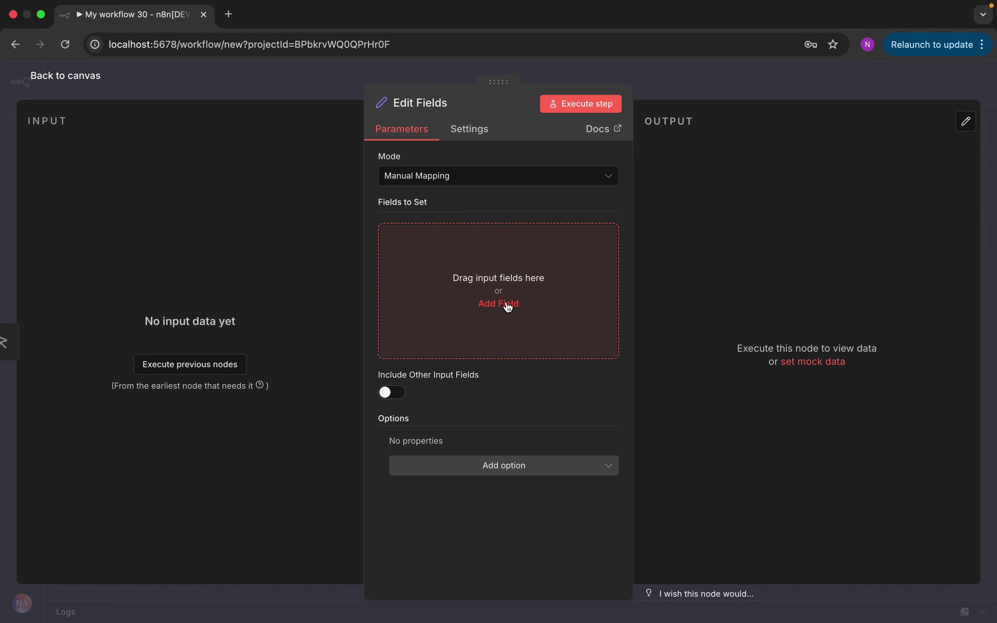
Add a string field named "text" with the value "I think, its not too bad" to the Edit Fields node.
{"action": "left_click", "coordinate": [509, 307]}
{"action": "left_click", "coordinate": [472, 238]}
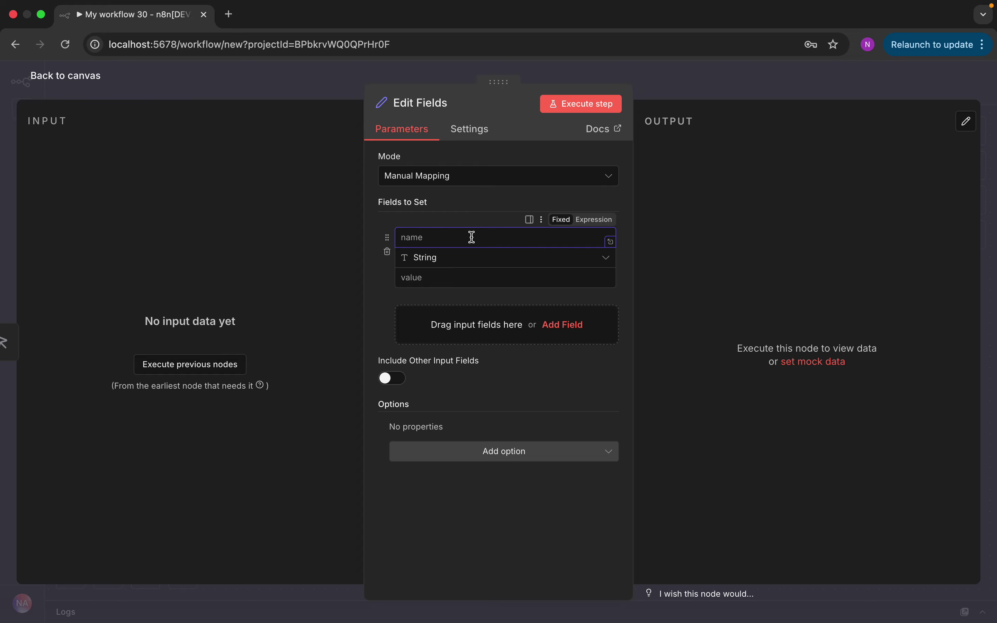
{"action": "type", "text": "text"}
{"action": "left_click", "coordinate": [451, 279]}
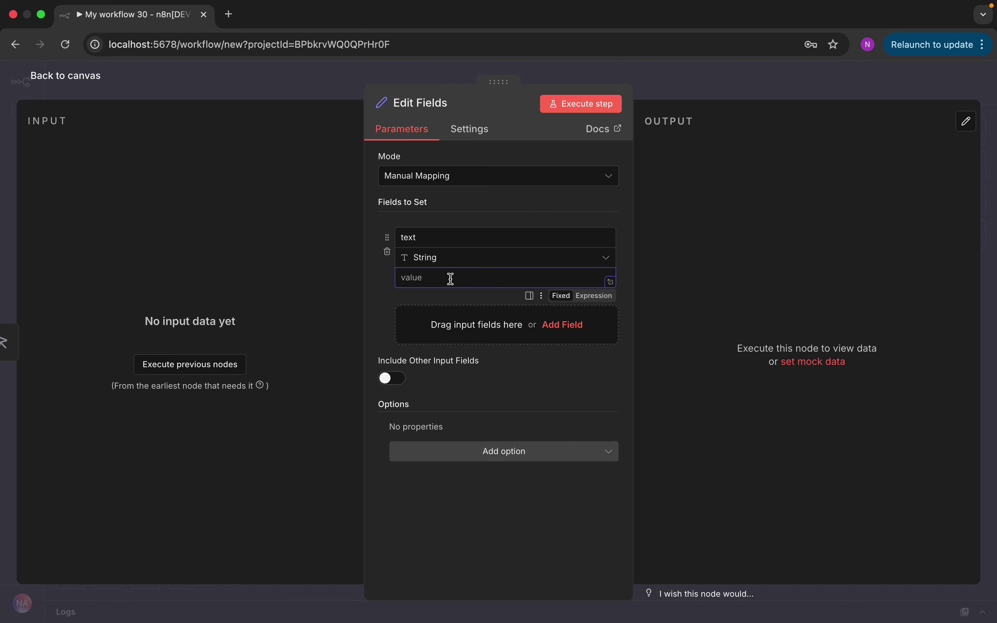
{"action": "type", "text": "I think, its not too bad"}
{"action": "left_click", "coordinate": [93, 80]}
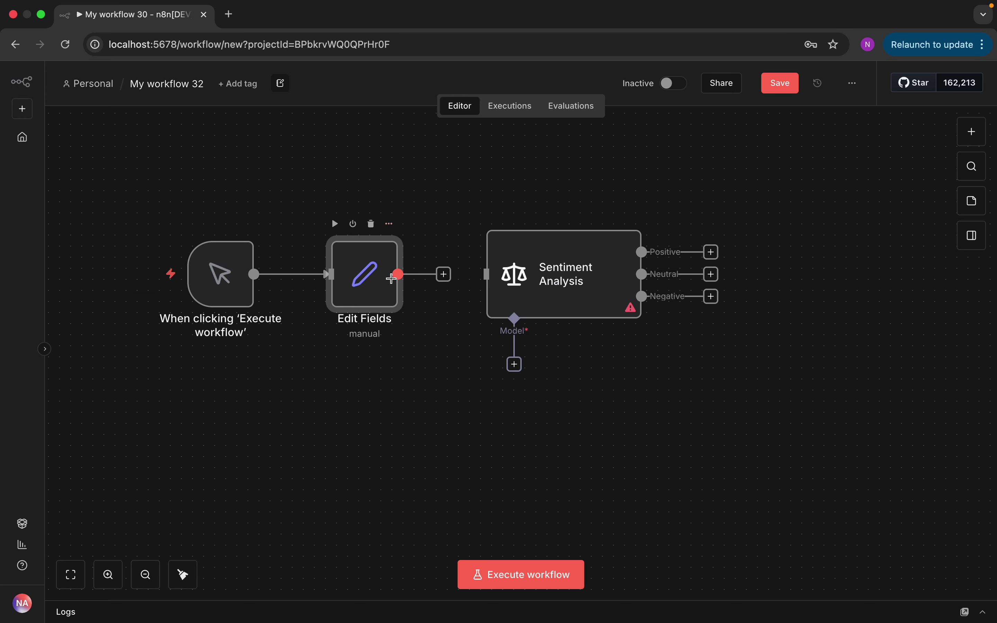
Shift the trigger and Edit Fields nodes away from Sentiment Analysis and connect the Edit Fields output to the Sentiment Analysis input.
{"action": "left_click_drag", "start_coordinate": [220, 274], "coordinate": [177, 274]}
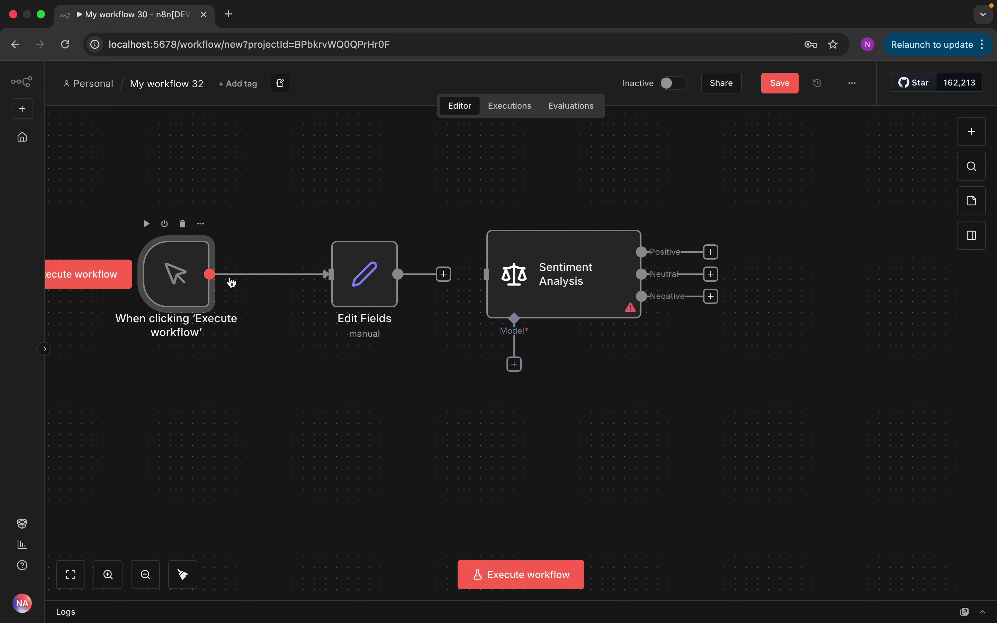
{"action": "left_click_drag", "start_coordinate": [371, 281], "coordinate": [359, 281]}
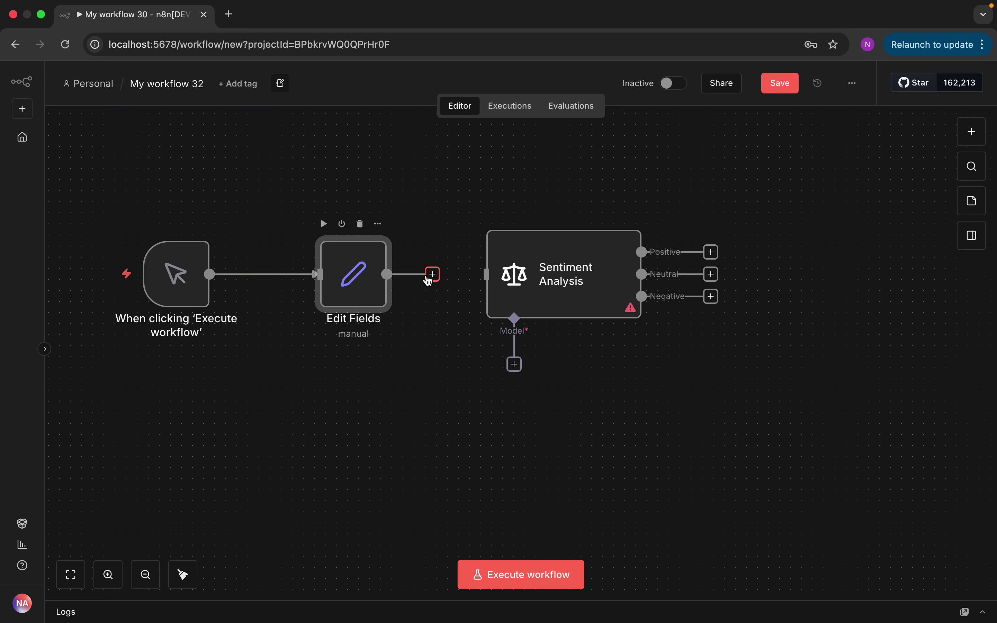
{"action": "left_click_drag", "start_coordinate": [436, 277], "coordinate": [478, 276]}
Execute the manual trigger node and the Edit Fields node individually.
{"action": "mouse_move", "coordinate": [185, 243]}
{"action": "left_click", "coordinate": [147, 225]}
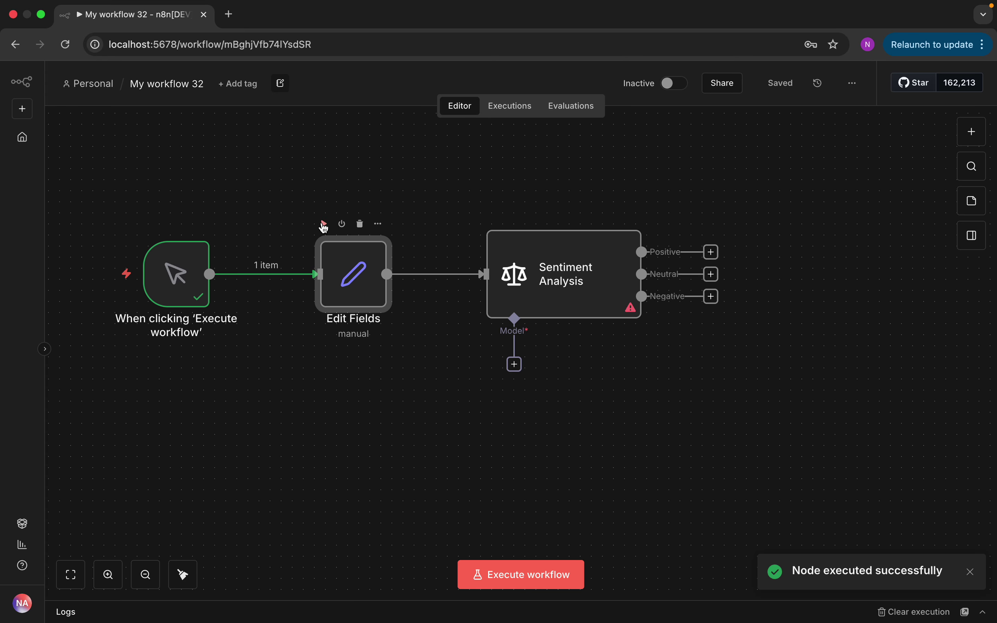
{"action": "left_click", "coordinate": [324, 225]}
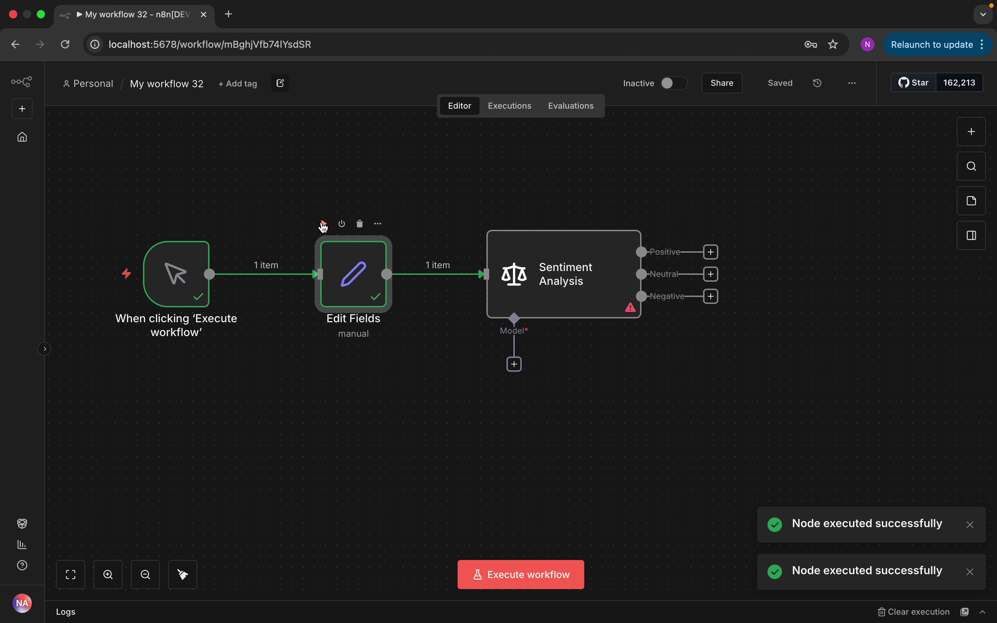
Map the incoming text field into the Sentiment Analysis node's Text to Analyze as {{ $json.text }}.
{"action": "double_click", "coordinate": [571, 279]}
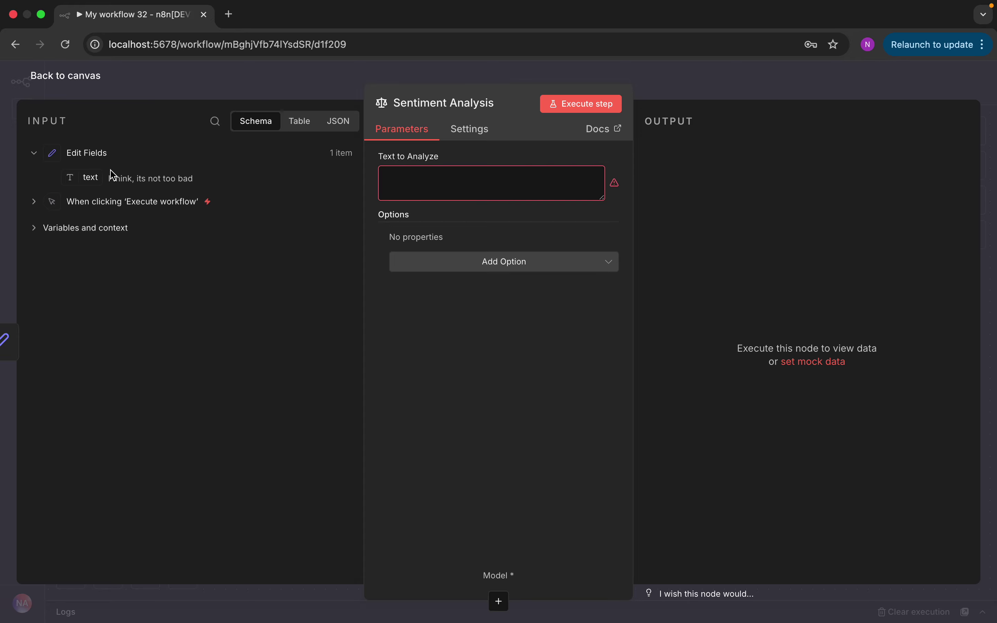
{"action": "left_click_drag", "start_coordinate": [90, 178], "coordinate": [434, 182]}
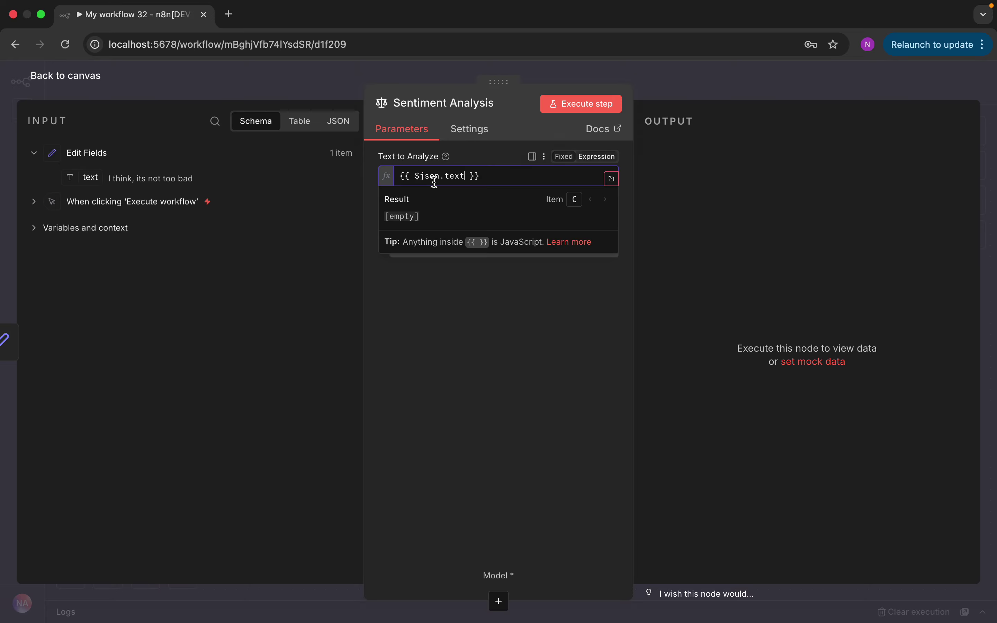
{"action": "left_click", "coordinate": [469, 333]}
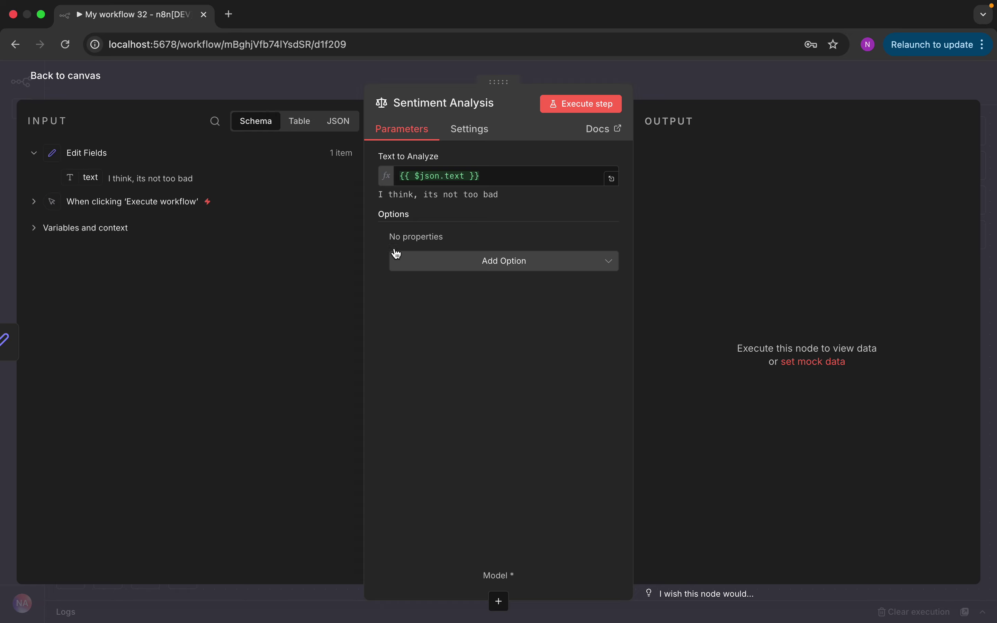
{"action": "left_click", "coordinate": [89, 81]}
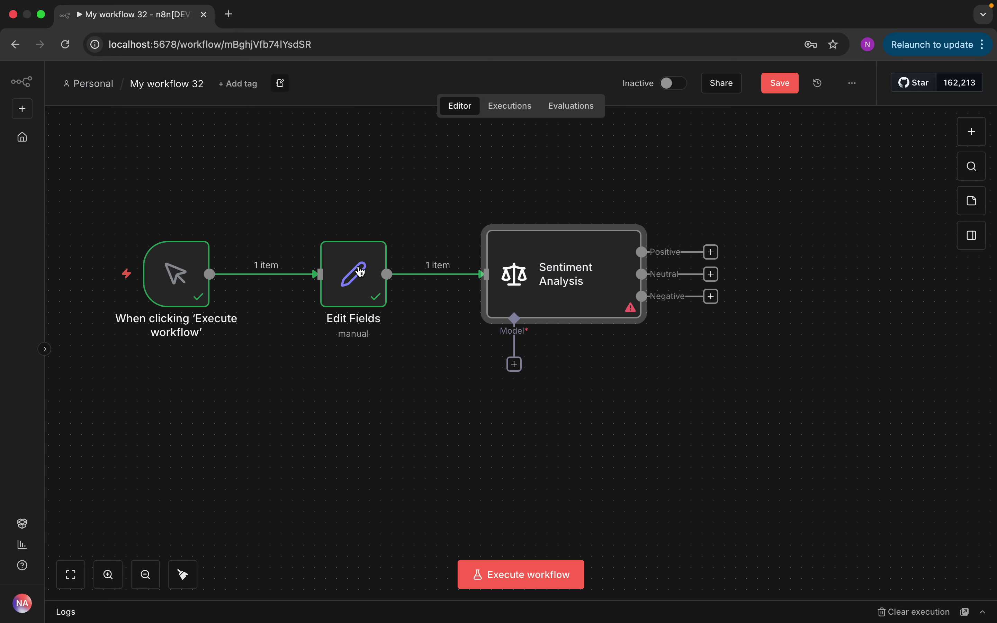
Attach an OpenAI Chat Model to the Sentiment Analysis node, keeping the OpenAi account 2 credential and gpt-4.1-mini model.
{"action": "left_click", "coordinate": [521, 368]}
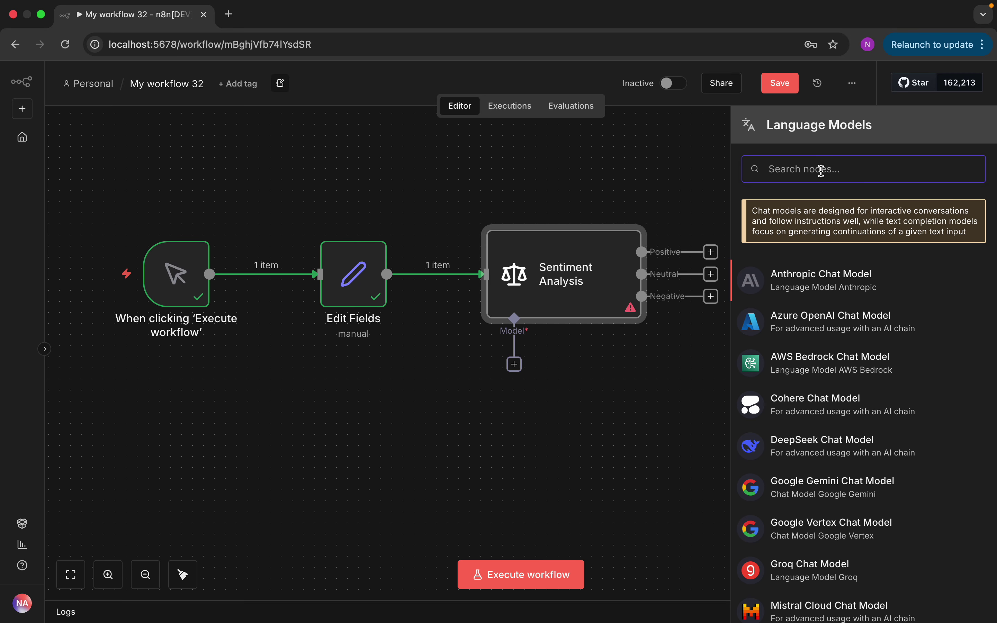
{"action": "type", "text": "op"}
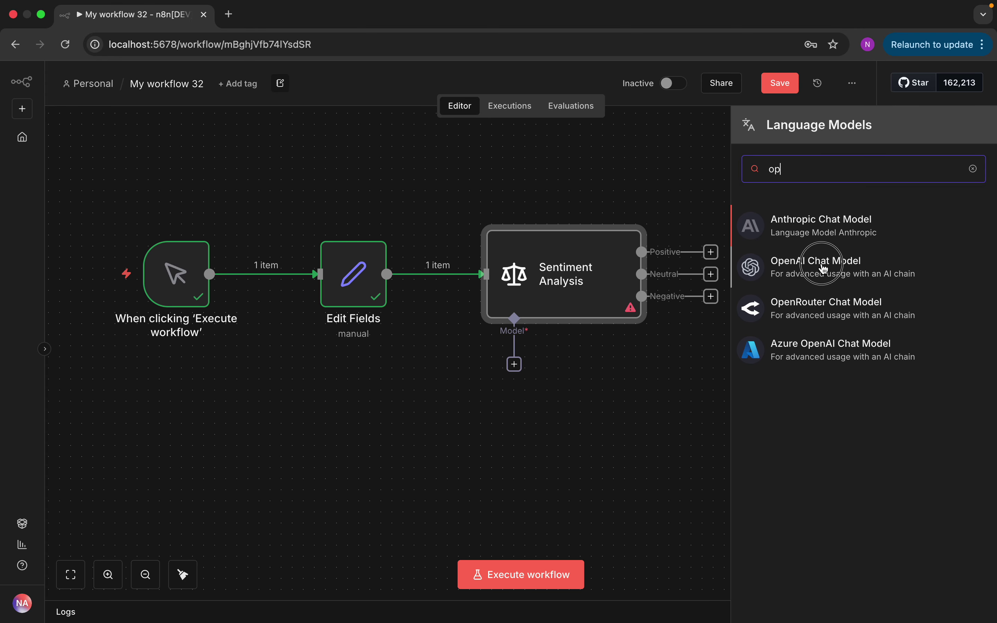
{"action": "left_click", "coordinate": [824, 262]}
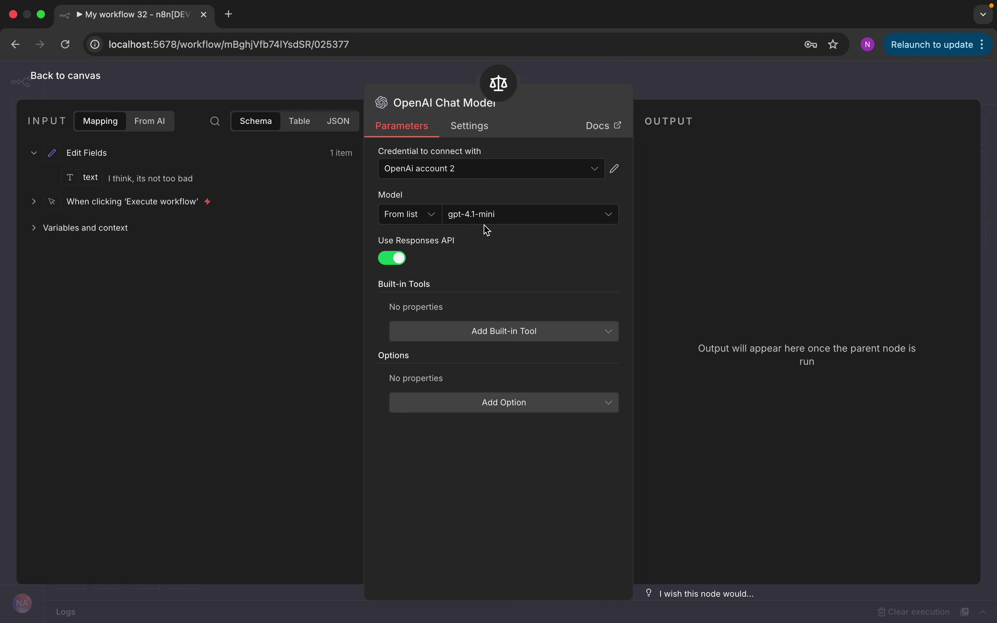
{"action": "left_click", "coordinate": [87, 77]}
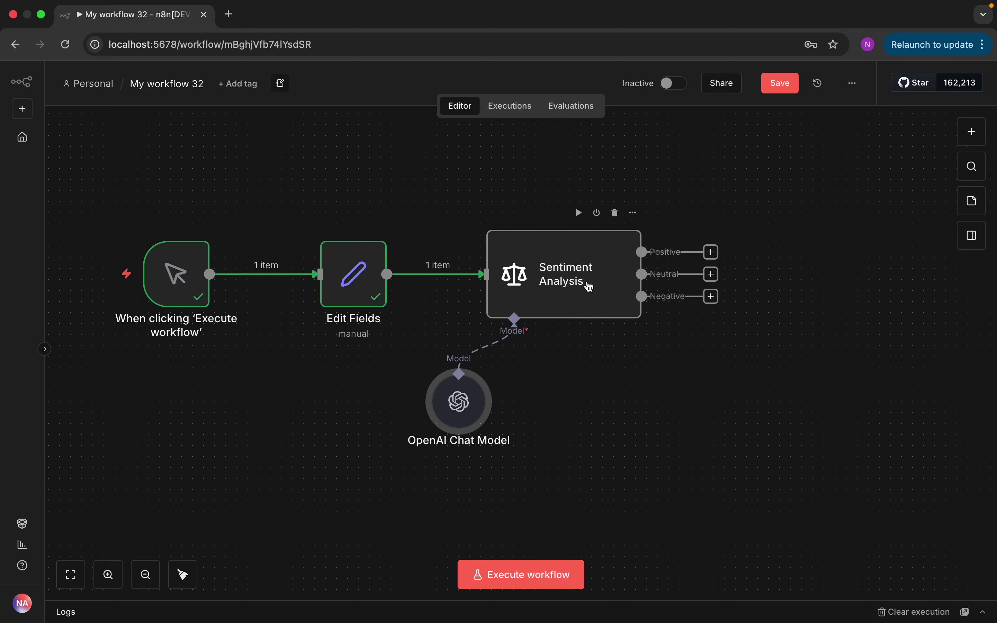
Add the Sentiment Categories option to the Sentiment Analysis node and set it to "Positive, Neutral, Negative, test".
{"action": "double_click", "coordinate": [590, 288]}
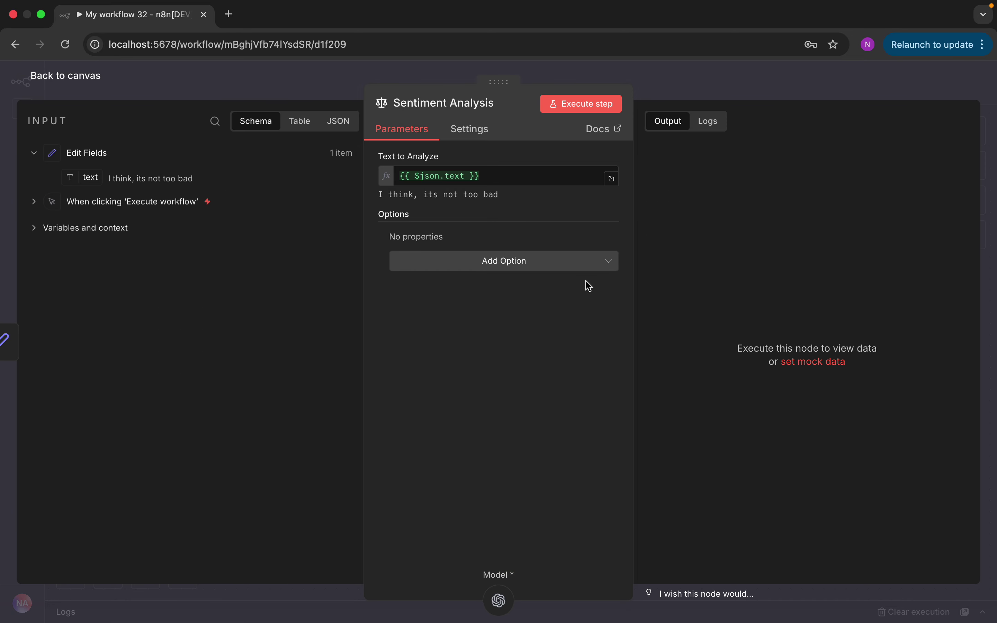
{"action": "left_click", "coordinate": [511, 264]}
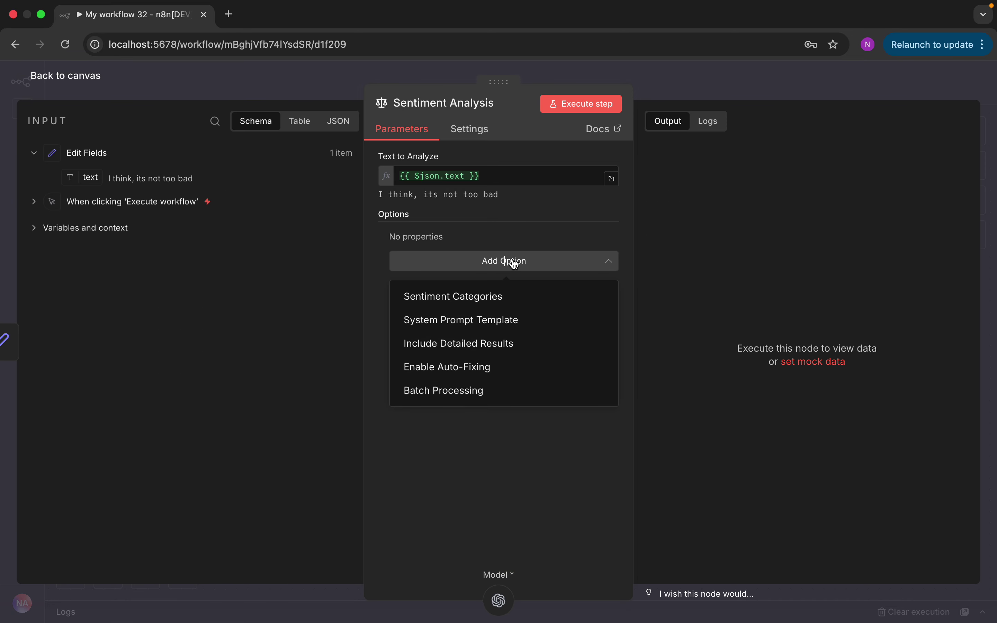
{"action": "left_click", "coordinate": [499, 297]}
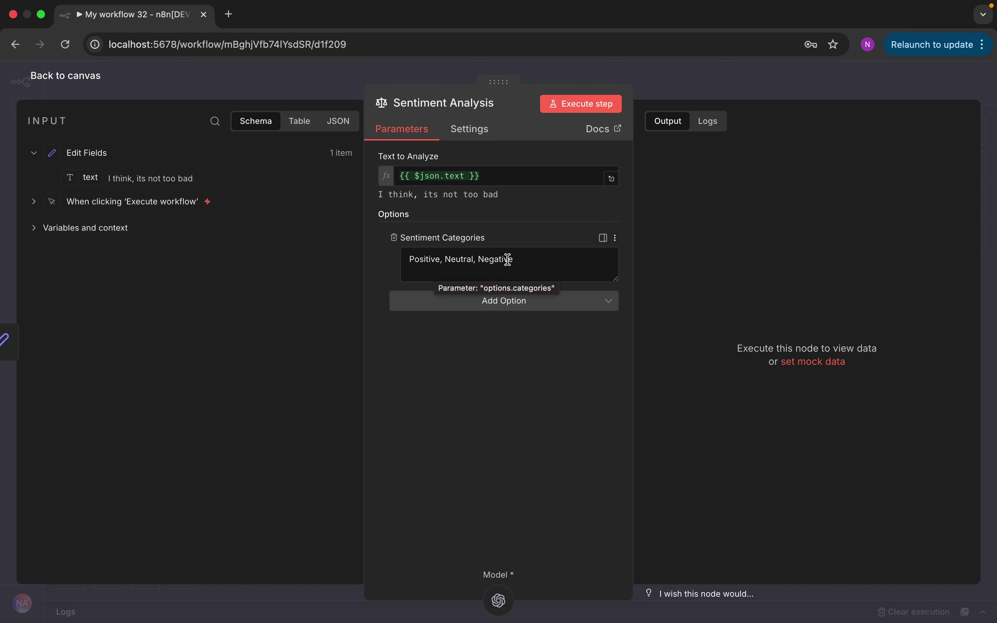
{"action": "left_click", "coordinate": [527, 261]}
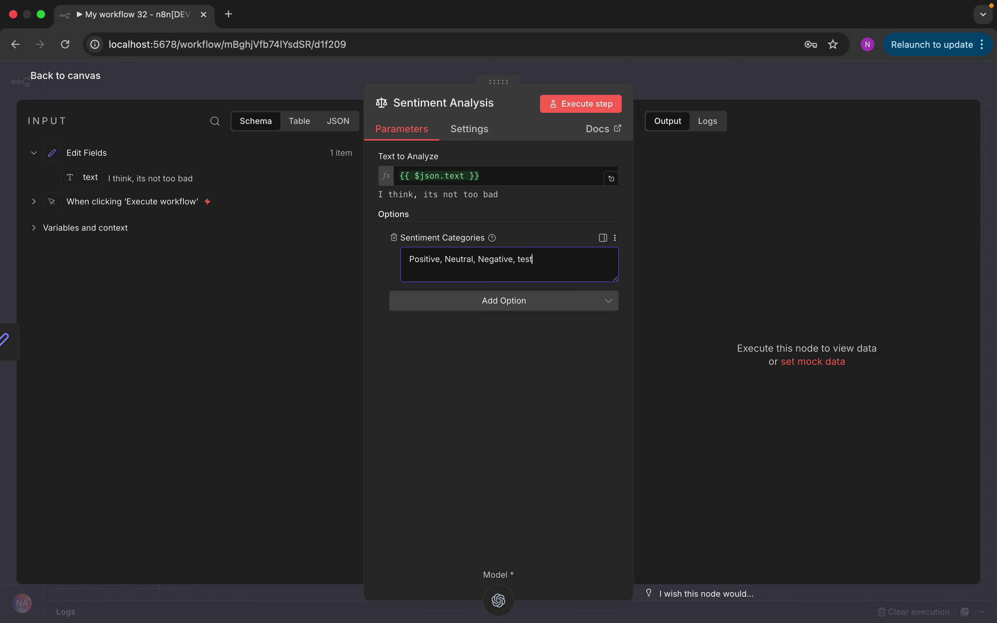
{"action": "left_click", "coordinate": [95, 78]}
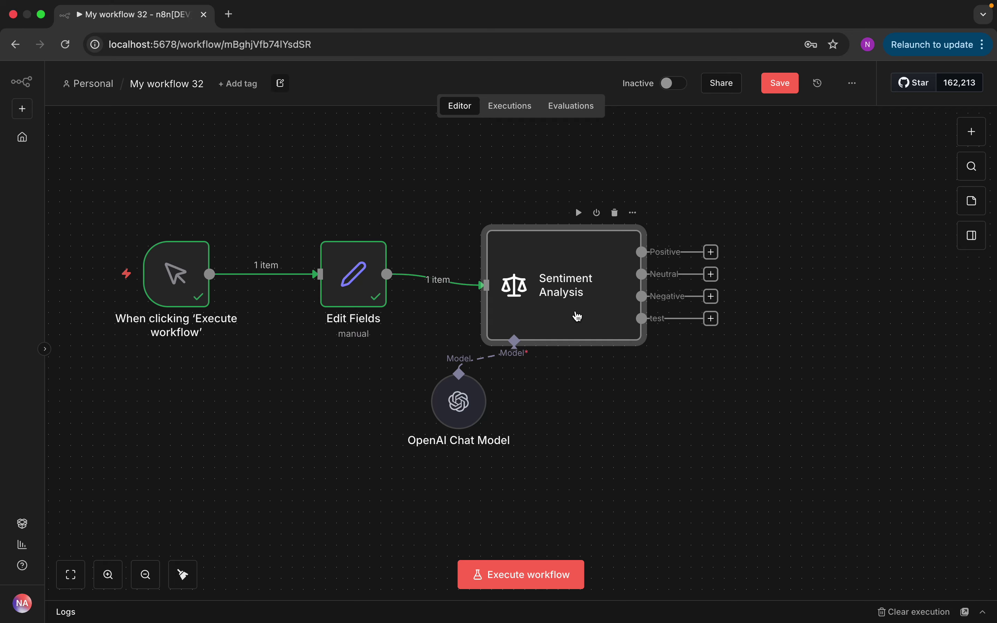
Add the System Prompt Template option to the Sentiment Analysis node, keeping its default prompt.
{"action": "double_click", "coordinate": [578, 316]}
{"action": "left_click", "coordinate": [536, 309]}
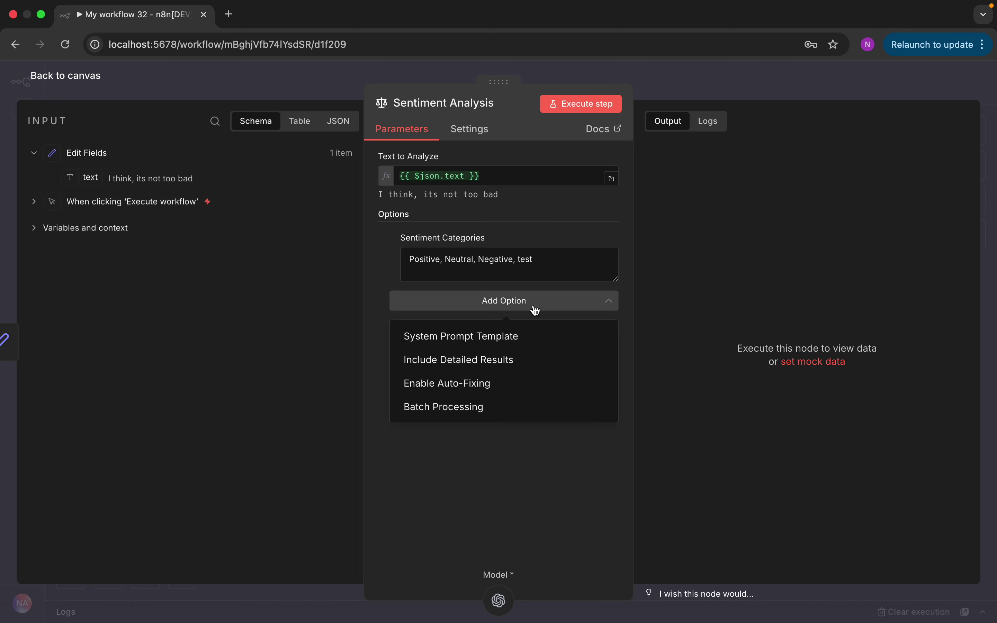
{"action": "left_click", "coordinate": [470, 340]}
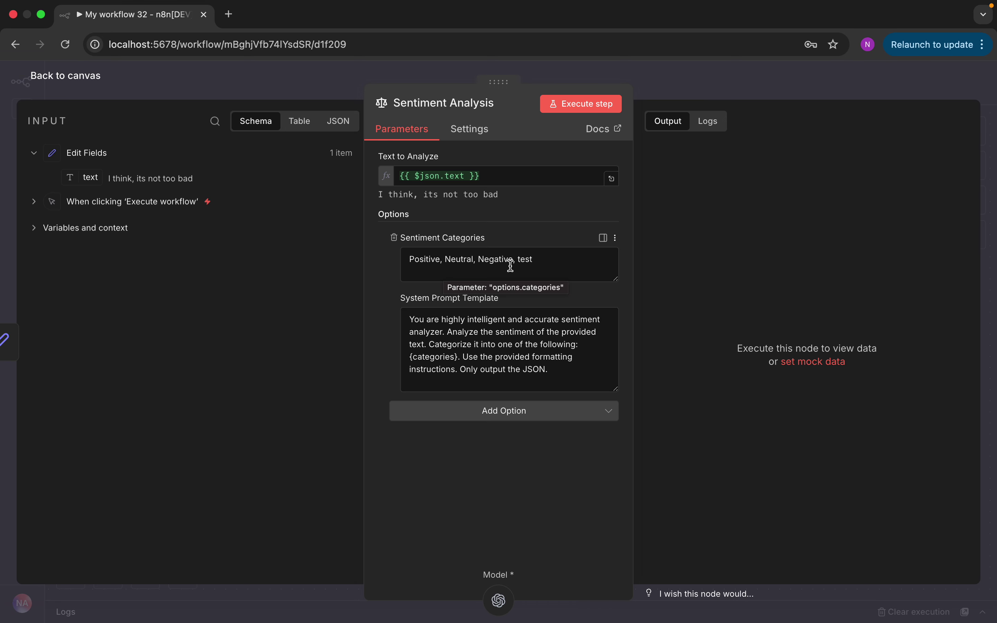
Set the Sentiment Categories to "Positive, Neutral, Negative" and return to the canvas.
{"action": "left_click_drag", "start_coordinate": [519, 258], "coordinate": [537, 260]}
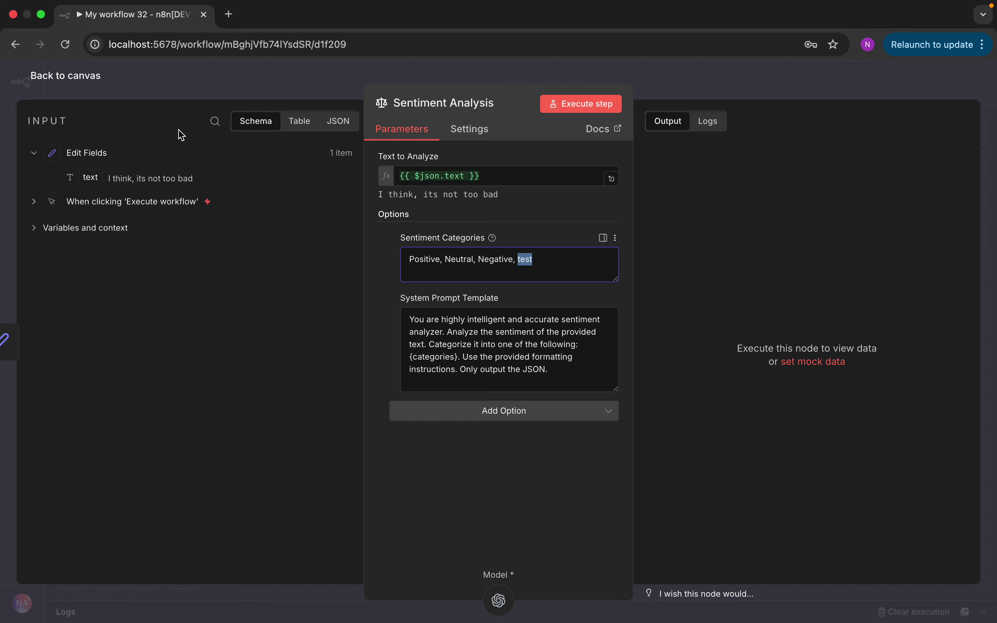
{"action": "left_click", "coordinate": [546, 259]}
{"action": "left_click", "coordinate": [86, 75]}
{"action": "double_click", "coordinate": [545, 281]}
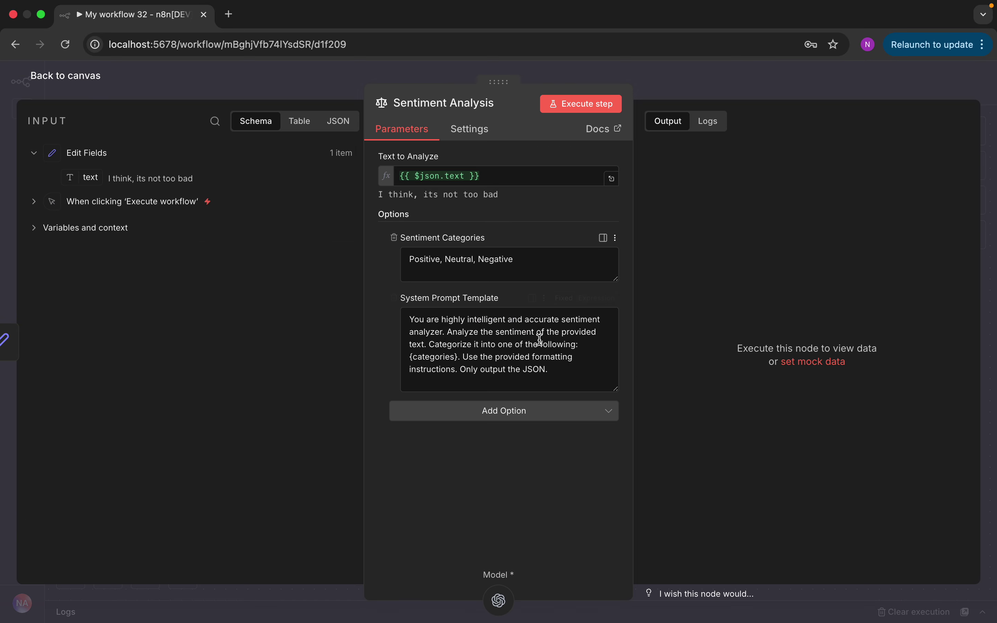
{"action": "left_click", "coordinate": [526, 417]}
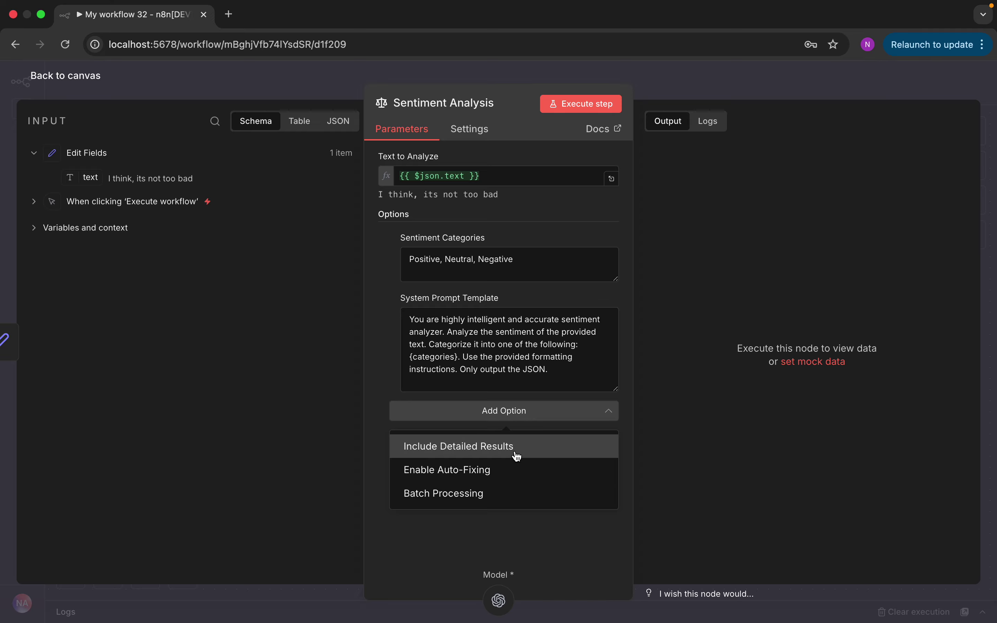
{"action": "left_click", "coordinate": [465, 377]}
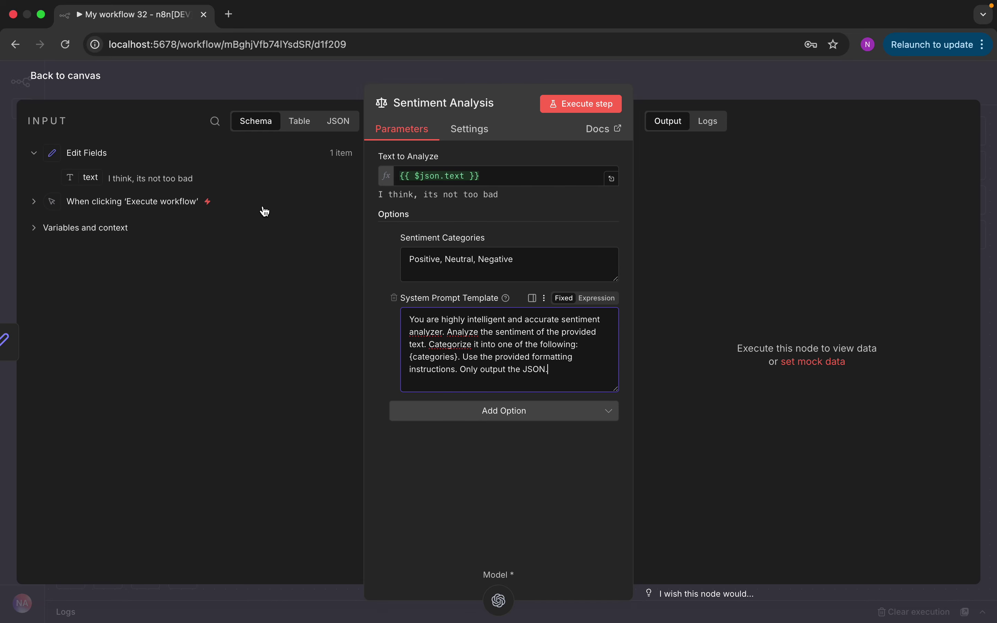
{"action": "left_click", "coordinate": [91, 85]}
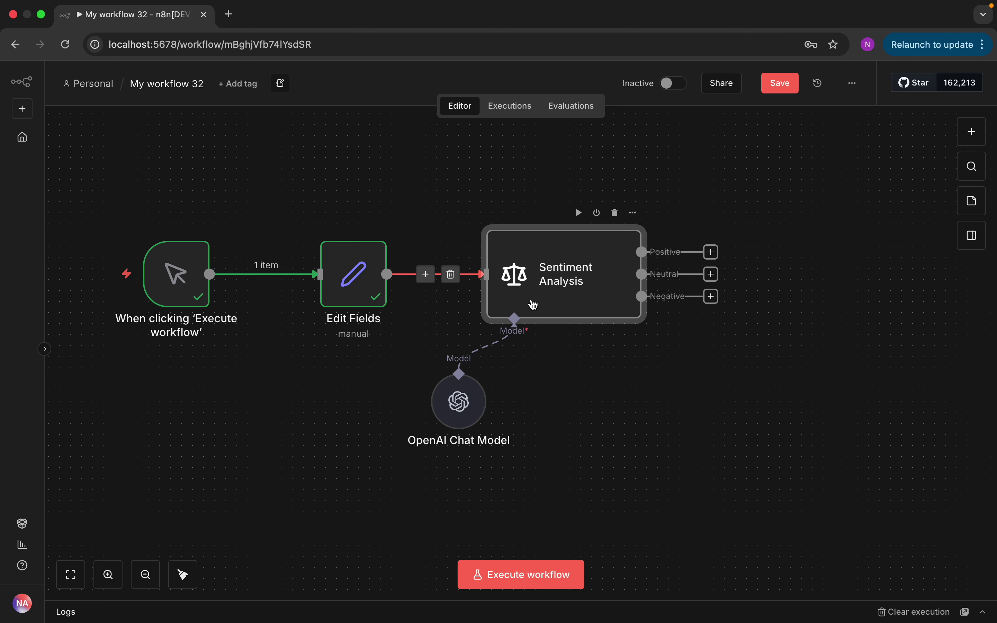
Execute the Sentiment Analysis node individually from the canvas.
{"action": "mouse_move", "coordinate": [577, 238]}
{"action": "left_click", "coordinate": [581, 213]}
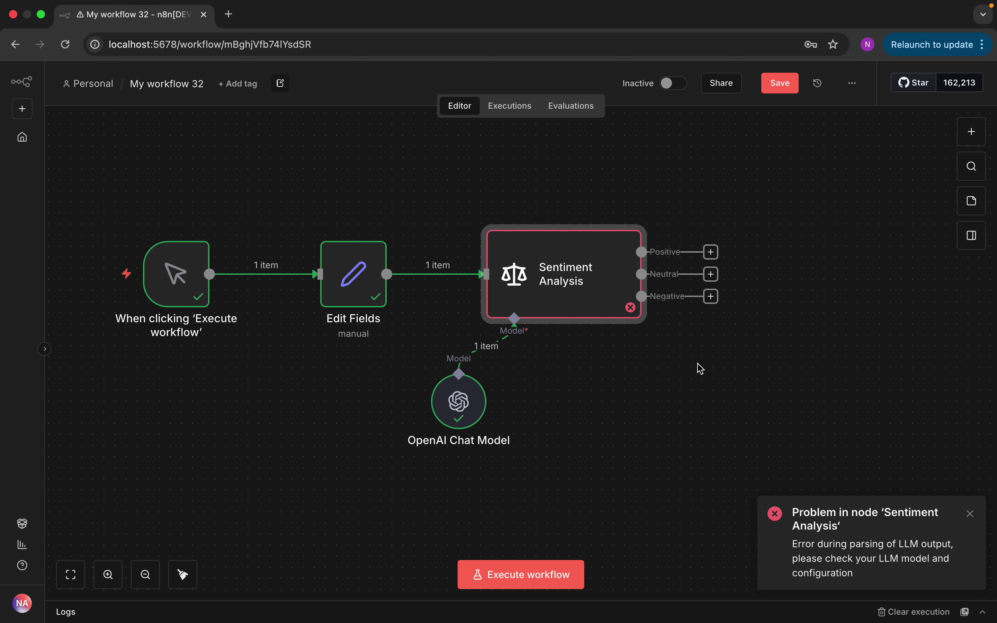
Add the Enable Auto-Fixing option to the Sentiment Analysis node, leave it switched on, and execute the node again.
{"action": "double_click", "coordinate": [609, 281]}
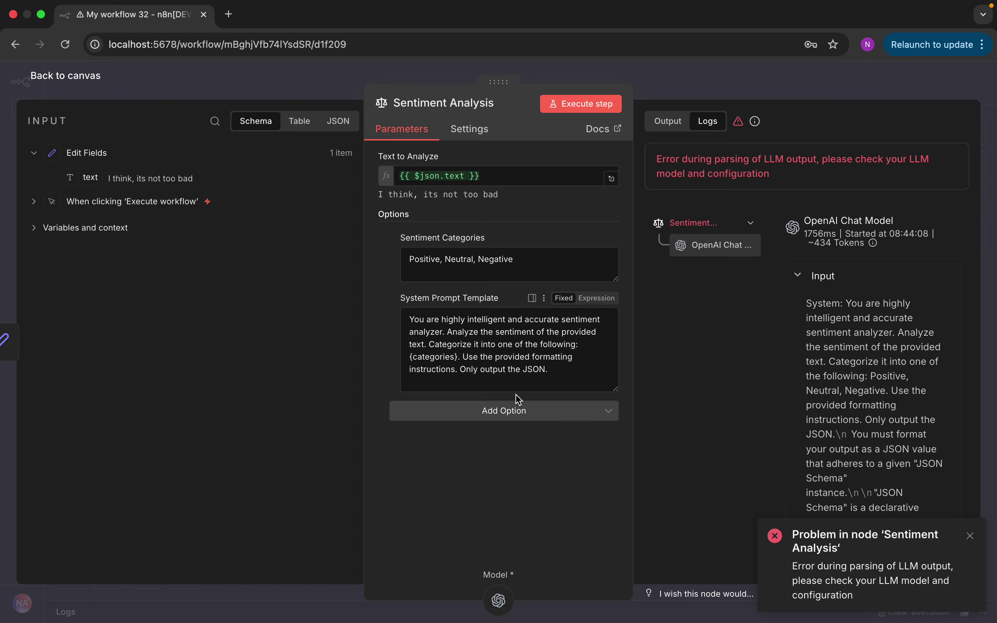
{"action": "left_click", "coordinate": [513, 412]}
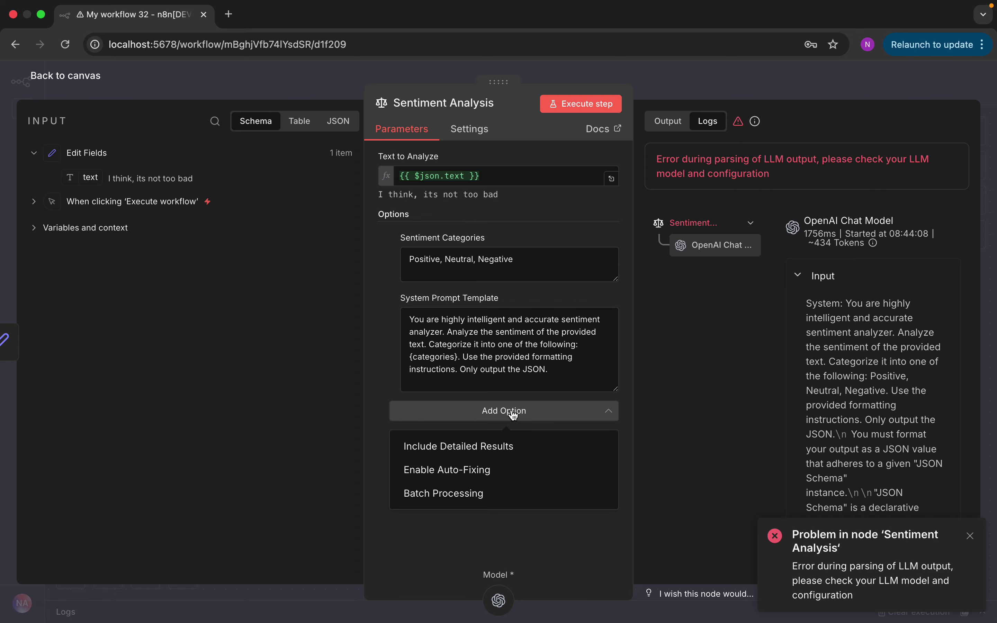
{"action": "left_click", "coordinate": [497, 475]}
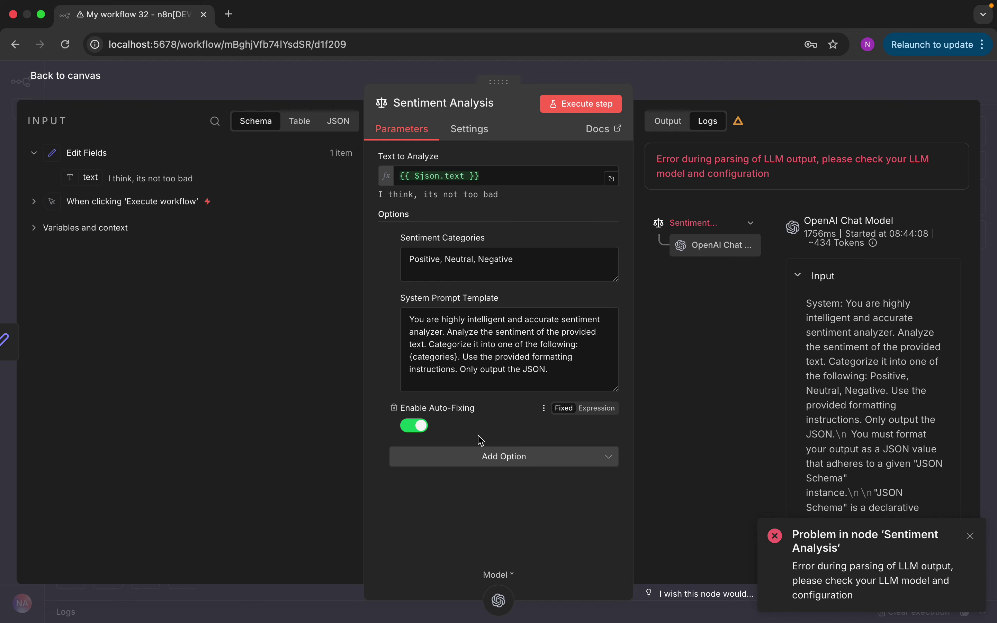
{"action": "left_click", "coordinate": [584, 106]}
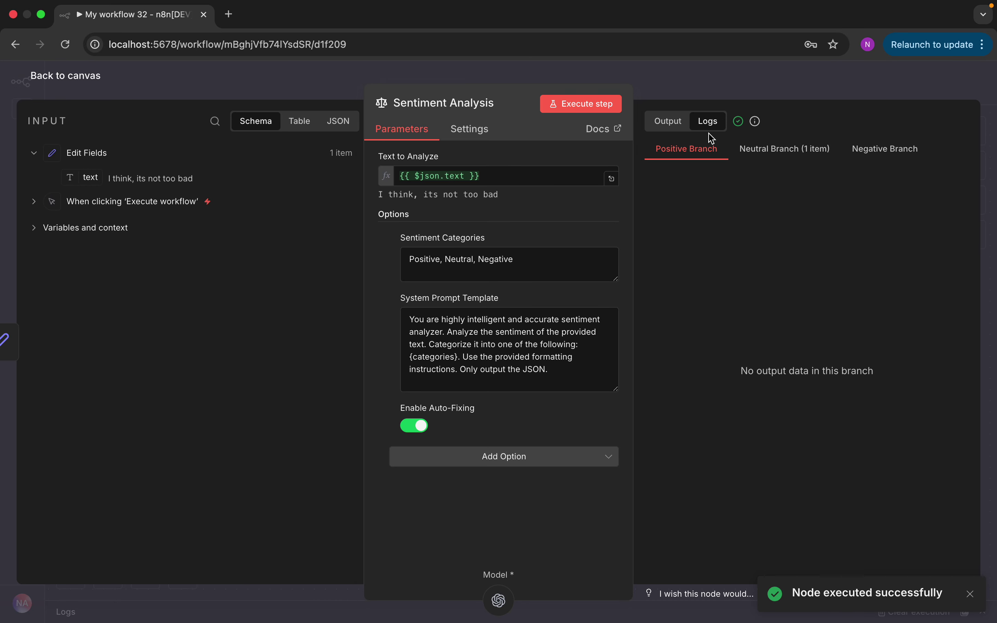
Inspect the Sentiment Analysis node's Neutral Branch logs and output.
{"action": "left_click", "coordinate": [784, 160]}
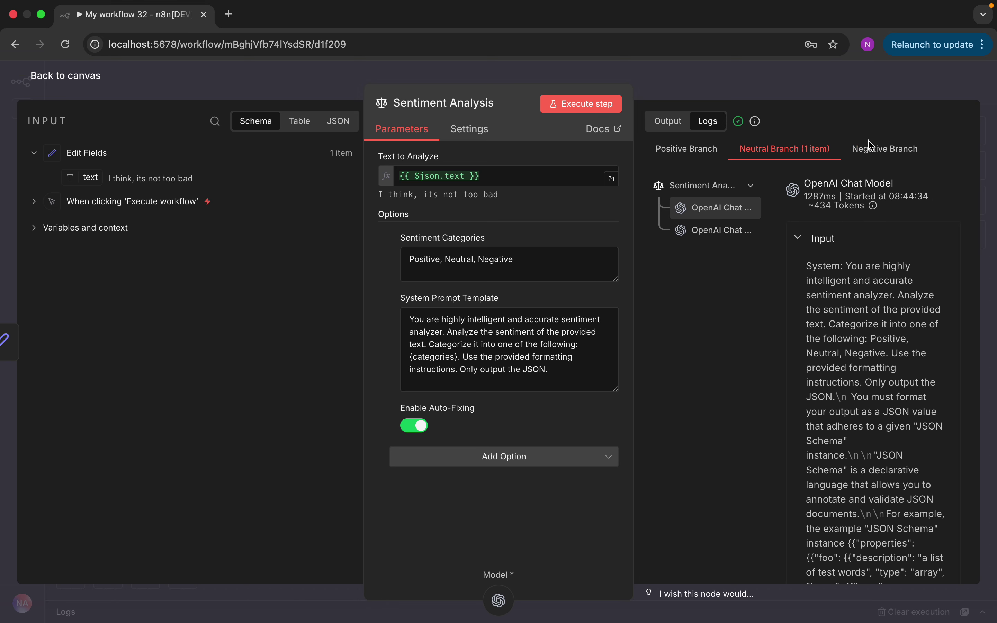
{"action": "left_click", "coordinate": [82, 77]}
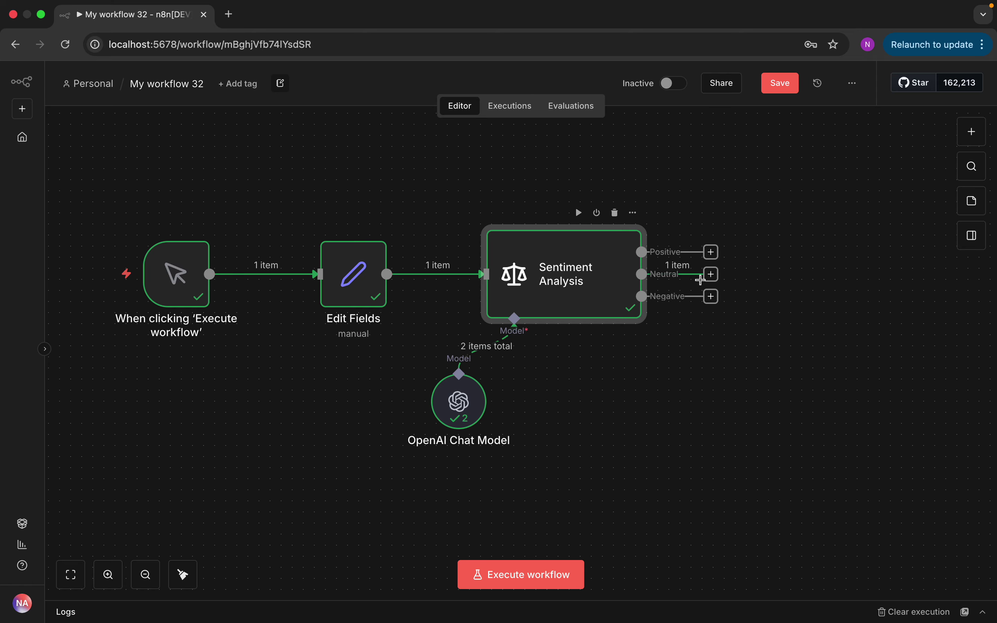
{"action": "double_click", "coordinate": [605, 285]}
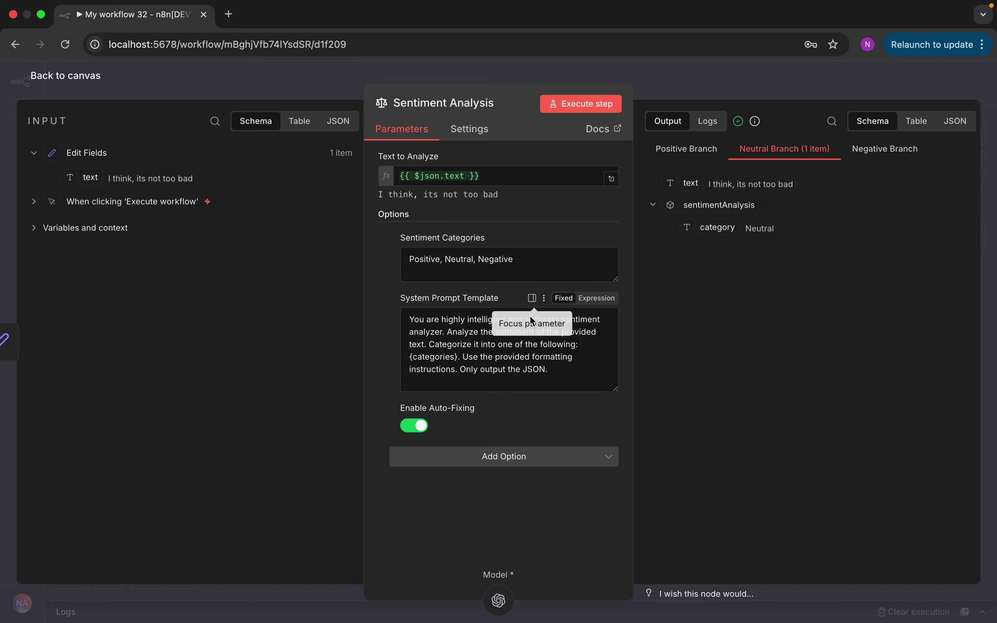
{"action": "left_click", "coordinate": [80, 77]}
Change the Edit Fields text value to "I think, its not too bad , but i loved it" and run the node and the full workflow.
{"action": "double_click", "coordinate": [330, 281]}
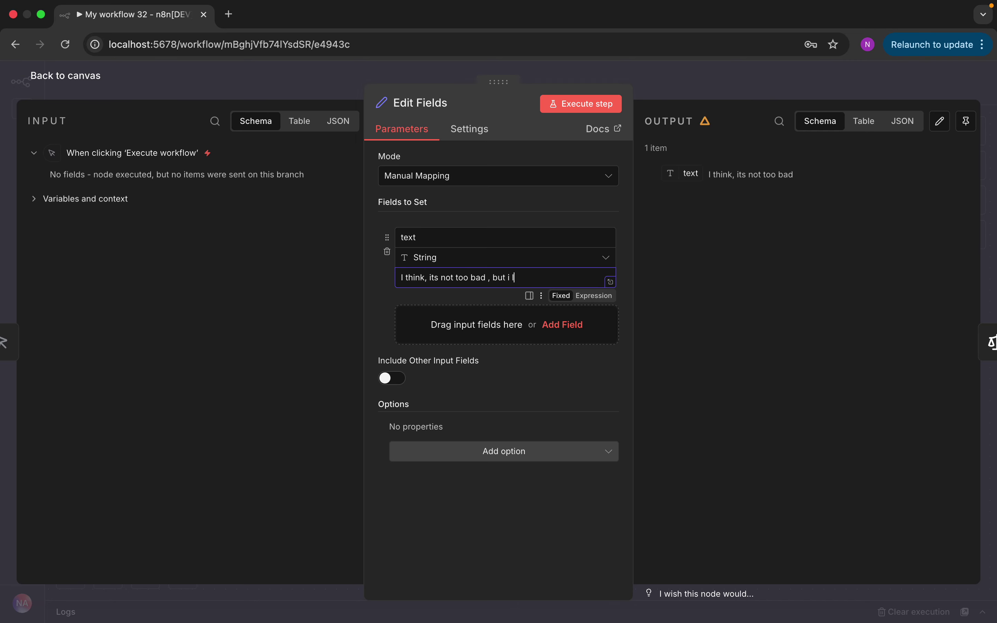
{"action": "left_click", "coordinate": [590, 103]}
{"action": "left_click", "coordinate": [109, 81]}
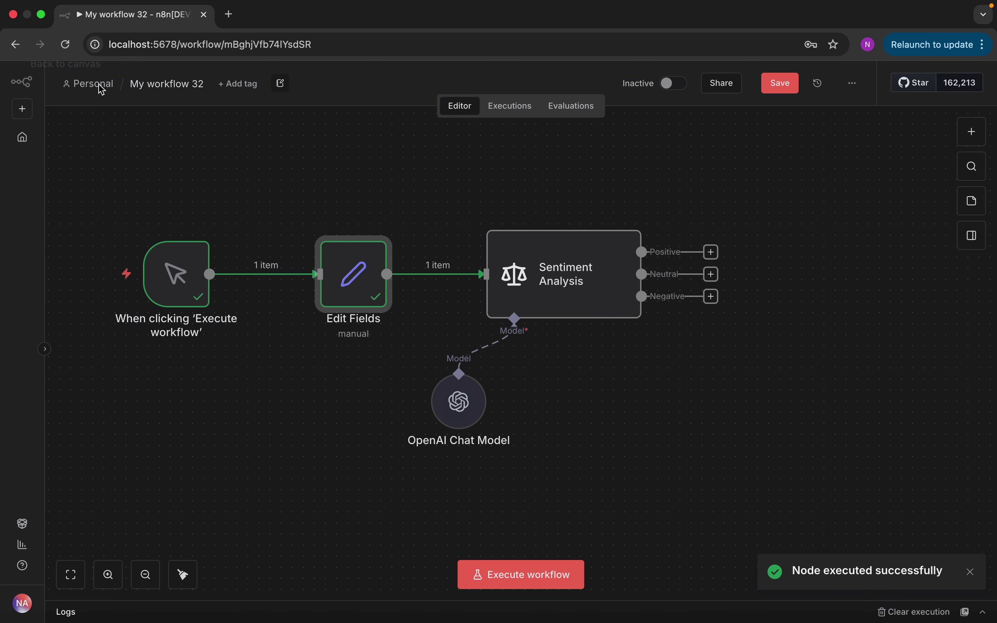
{"action": "left_click", "coordinate": [520, 579]}
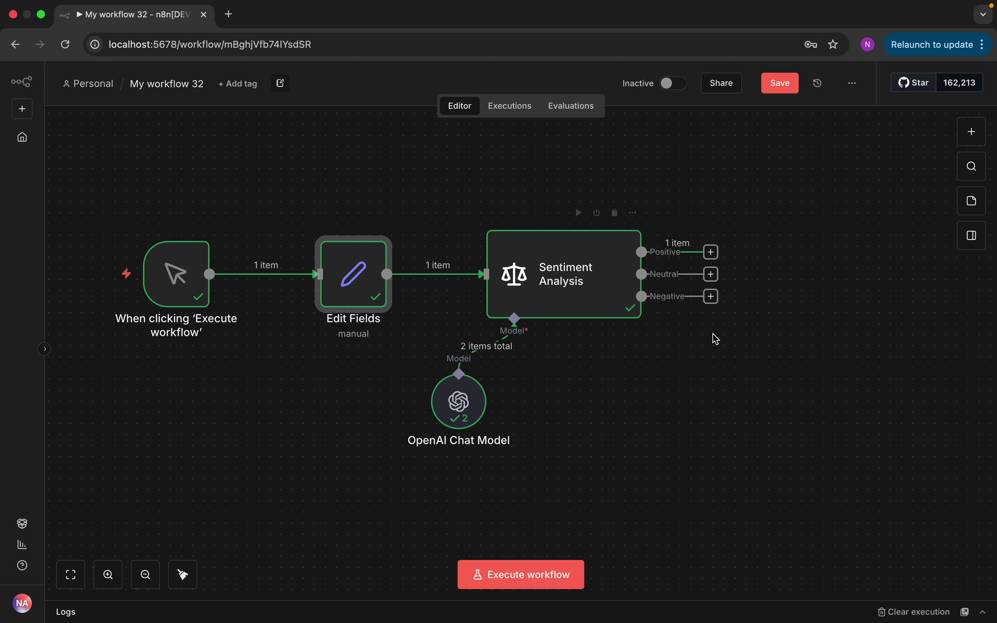
Replace the Edit Fields text value with "Its too bad" and run the node and the full workflow.
{"action": "double_click", "coordinate": [353, 281]}
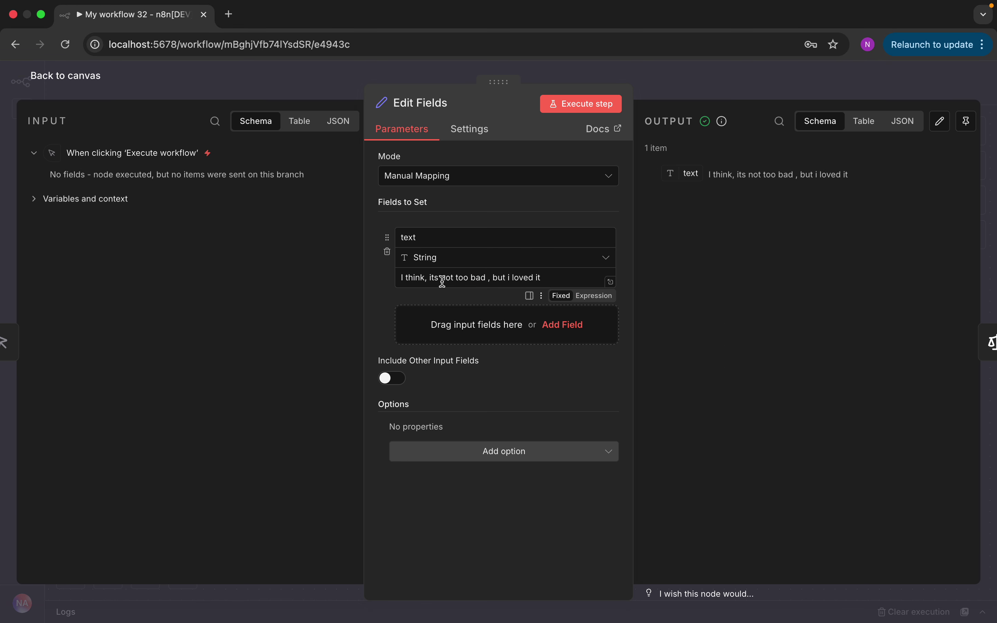
{"action": "triple_click", "coordinate": [557, 278]}
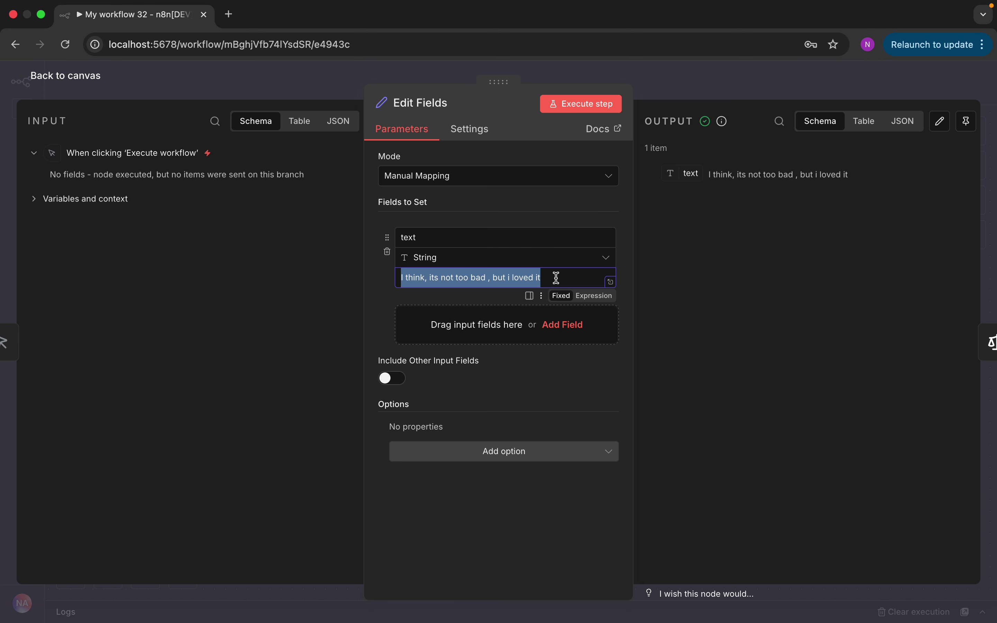
{"action": "key", "text": "BackSpace"}
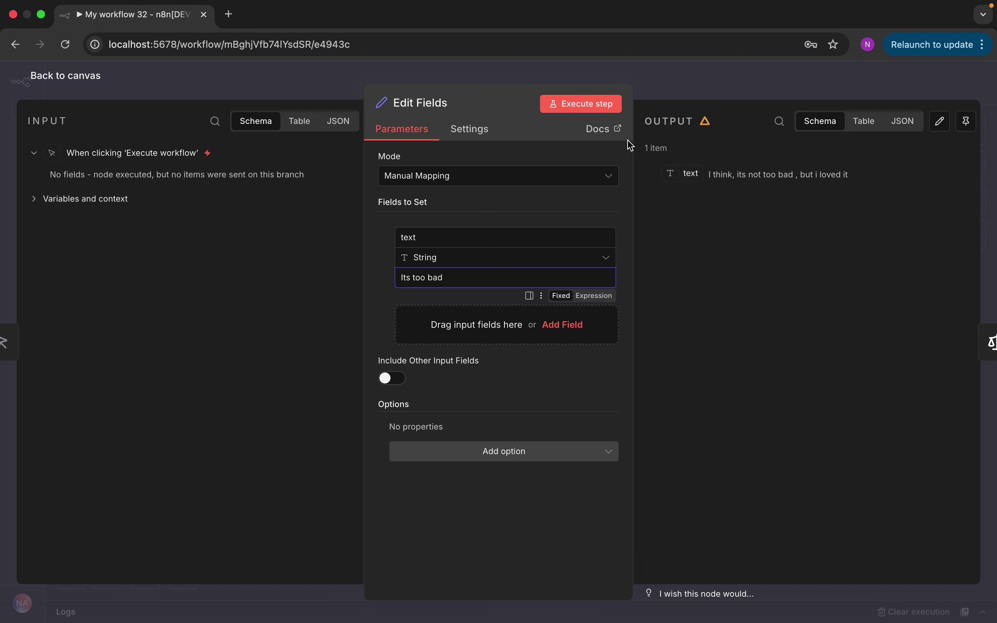
{"action": "left_click", "coordinate": [577, 106]}
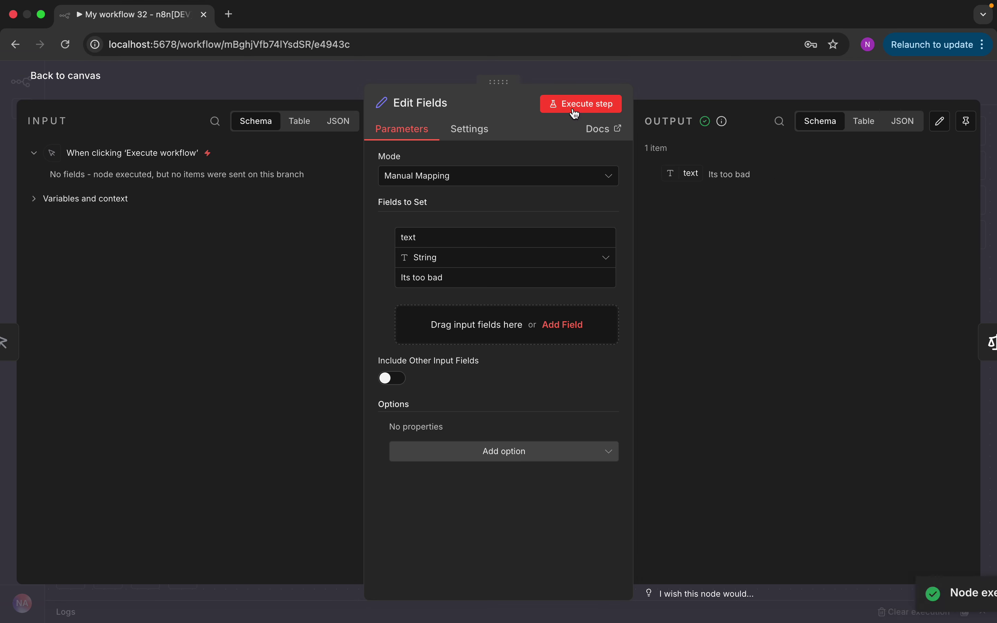
{"action": "left_click", "coordinate": [99, 81]}
{"action": "left_click", "coordinate": [554, 580]}
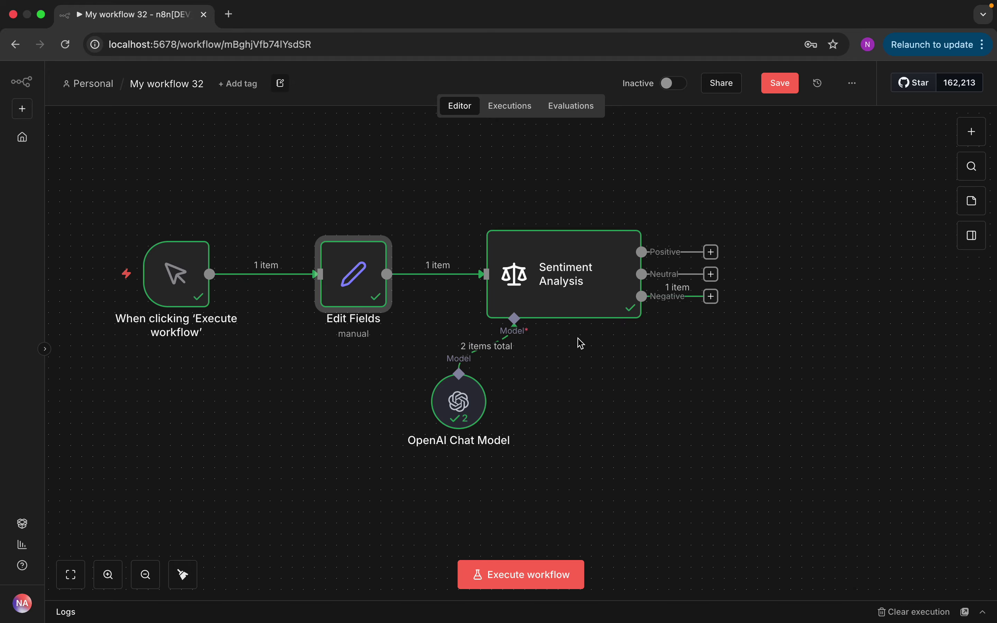
Add the Include Detailed Results option to the Sentiment Analysis node, leaving it switched off, and run the full workflow.
{"action": "double_click", "coordinate": [566, 295]}
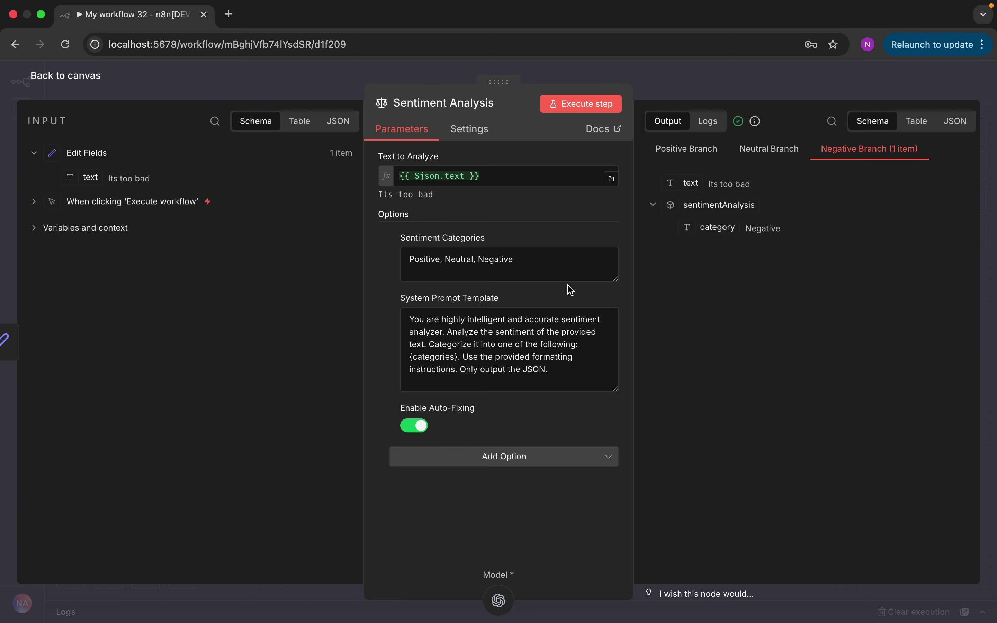
{"action": "left_click", "coordinate": [506, 460]}
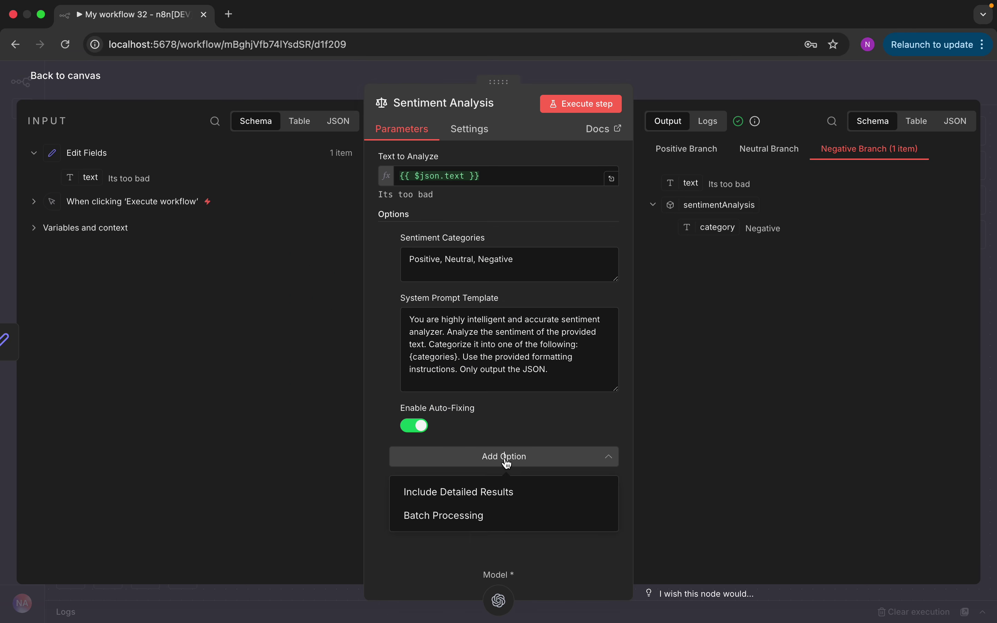
{"action": "left_click", "coordinate": [506, 493]}
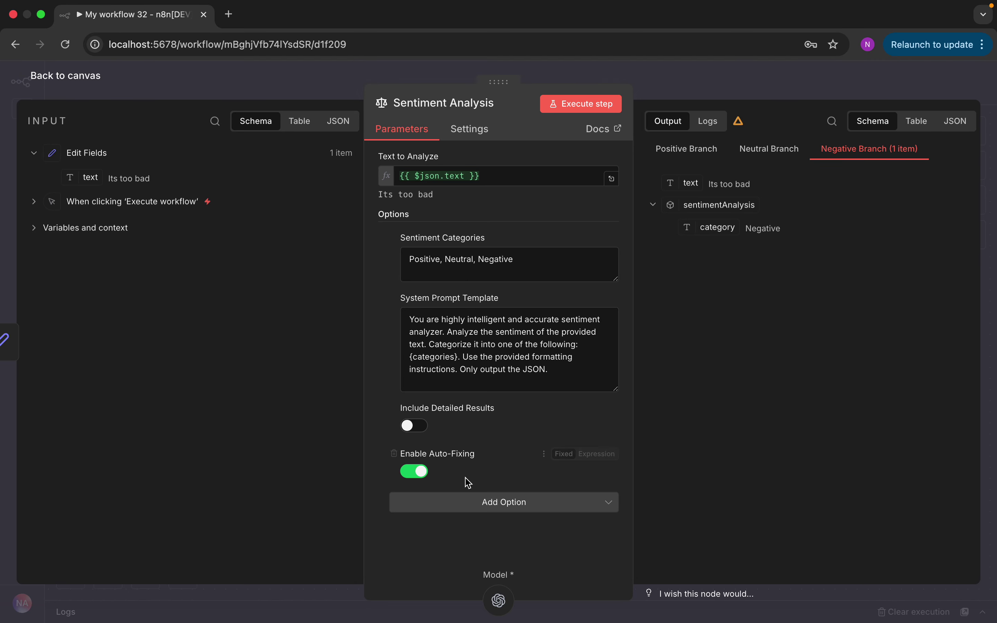
{"action": "left_click", "coordinate": [94, 85]}
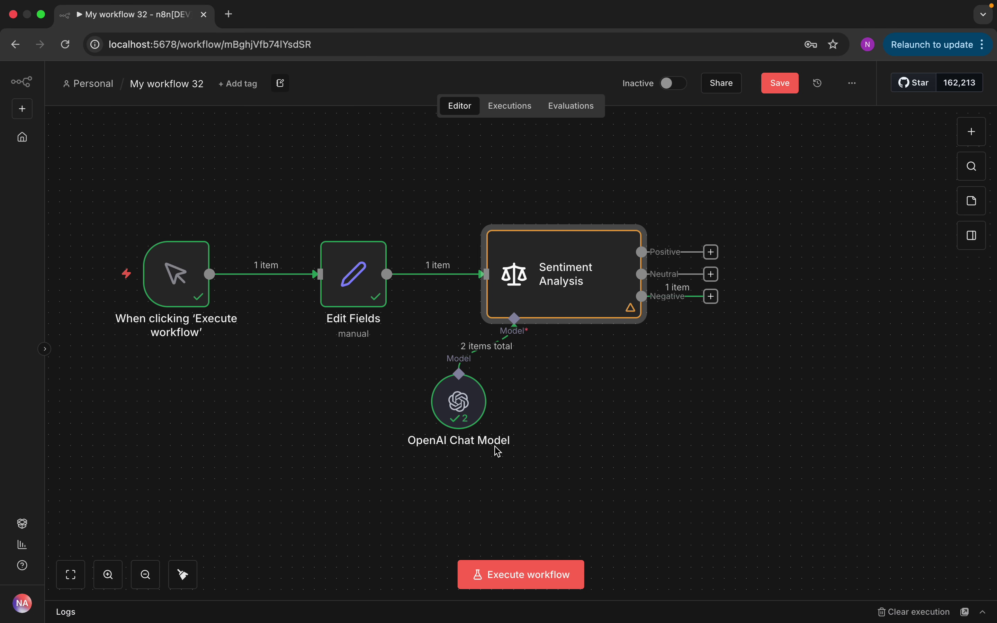
{"action": "left_click", "coordinate": [520, 578]}
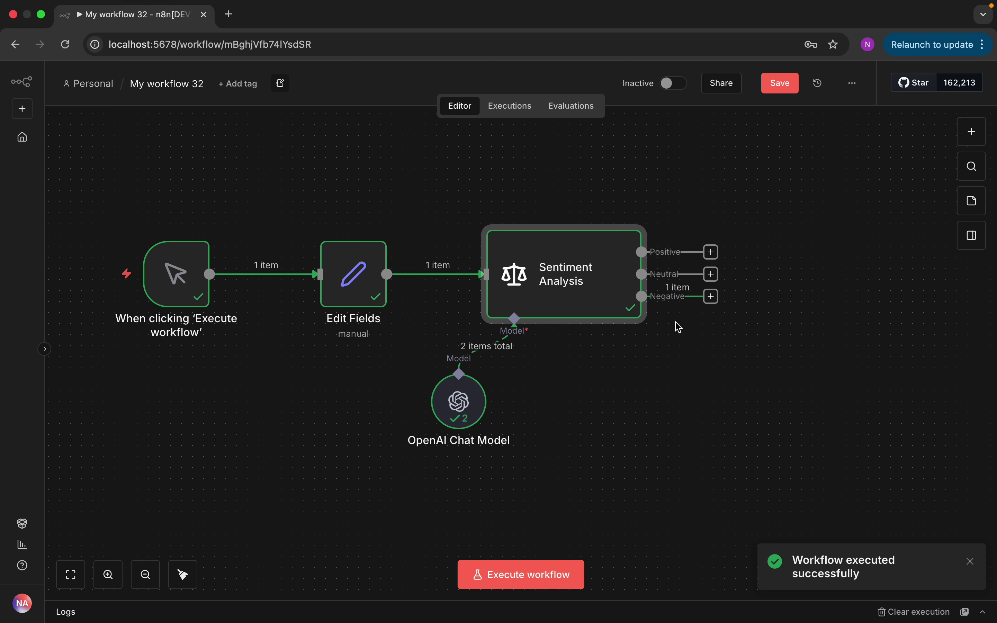
Review the Sentiment Analysis node's output in the Positive, Neutral and Negative branches.
{"action": "double_click", "coordinate": [607, 289]}
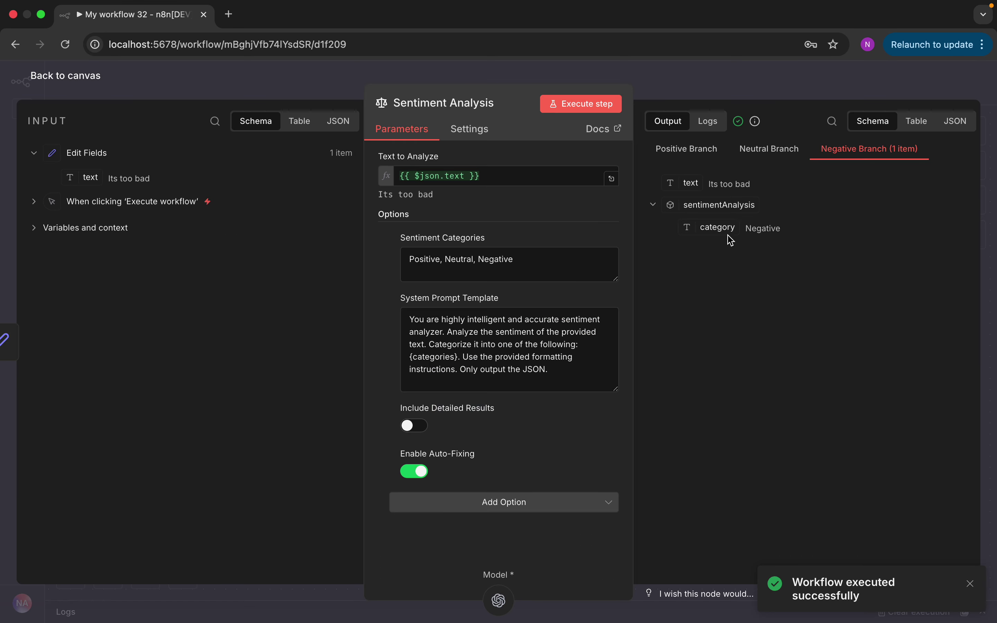
{"action": "left_click", "coordinate": [704, 160]}
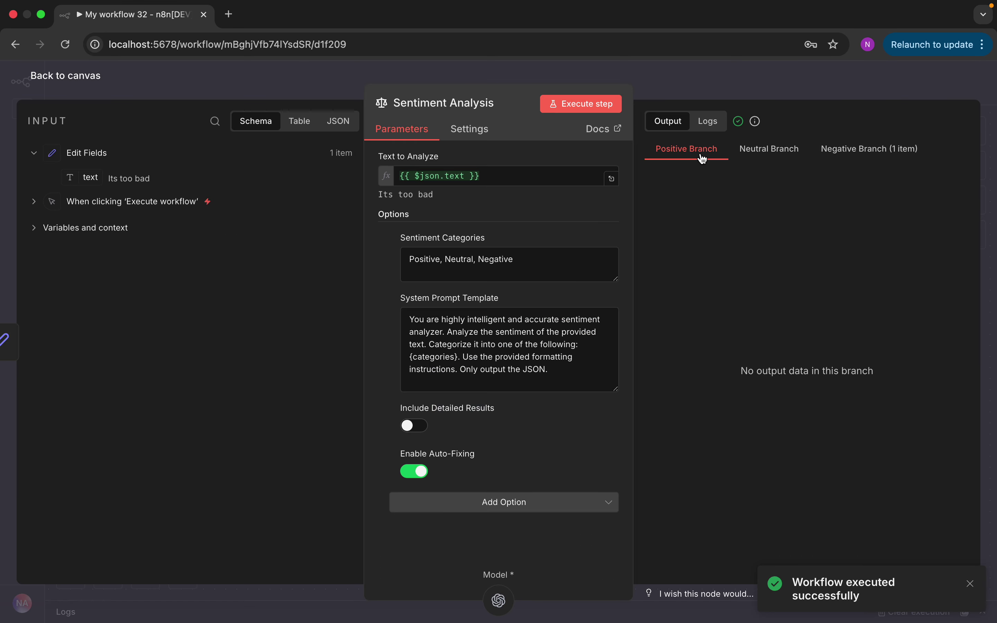
{"action": "left_click", "coordinate": [763, 150]}
{"action": "left_click", "coordinate": [873, 158]}
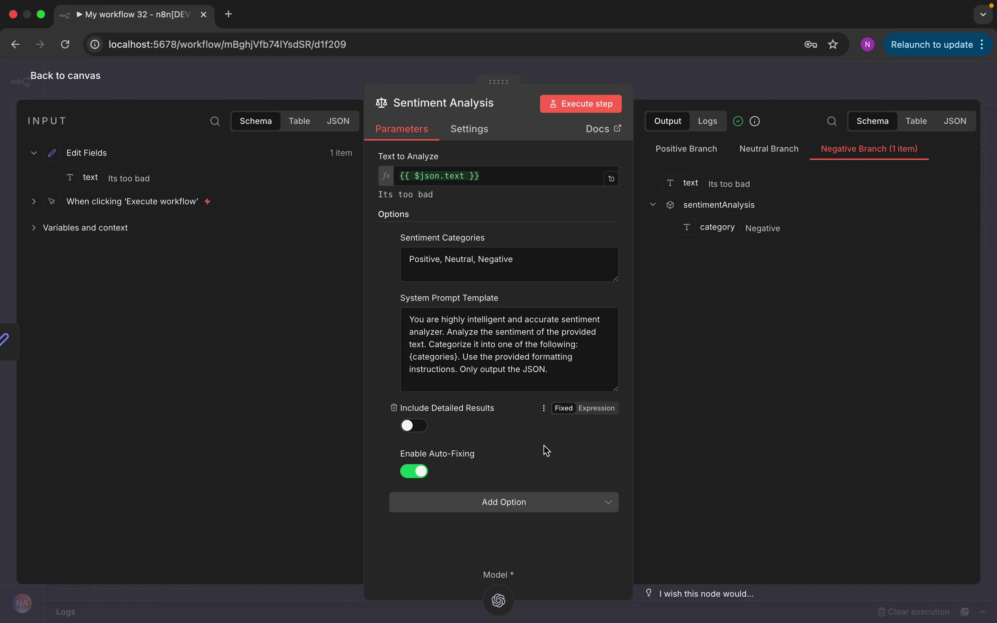
Switch on Include Detailed Results in the Sentiment Analysis node, execute the node, and return to the canvas.
{"action": "left_click", "coordinate": [410, 427]}
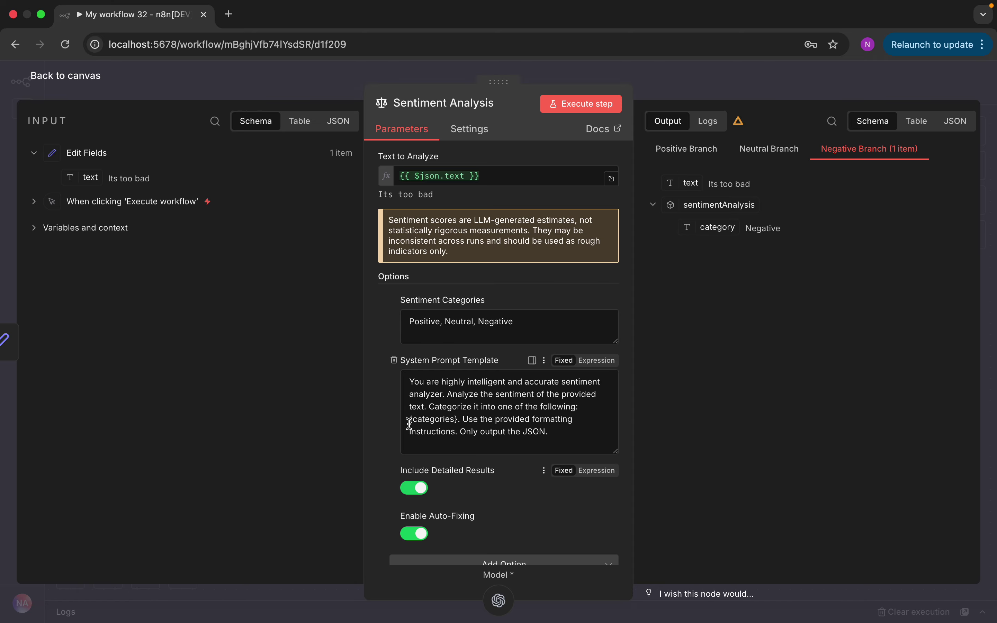
{"action": "left_click", "coordinate": [584, 111]}
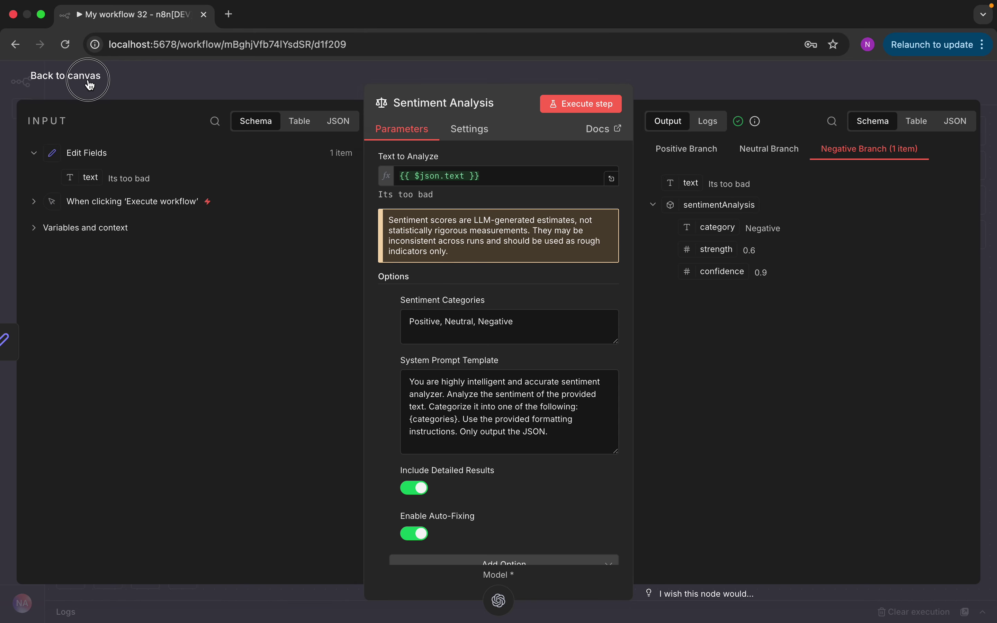
{"action": "left_click", "coordinate": [66, 76]}
Dismiss the Sentiment Analysis node's context options and save the workflow.
{"action": "right_click", "coordinate": [551, 275]}
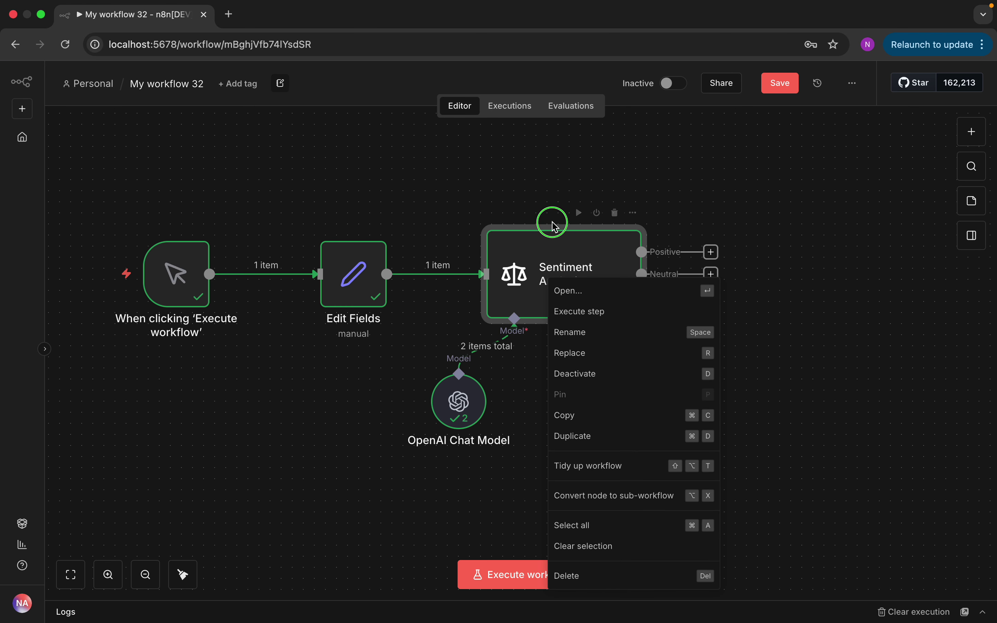
{"action": "left_click", "coordinate": [653, 192]}
{"action": "mouse_move", "coordinate": [607, 255]}
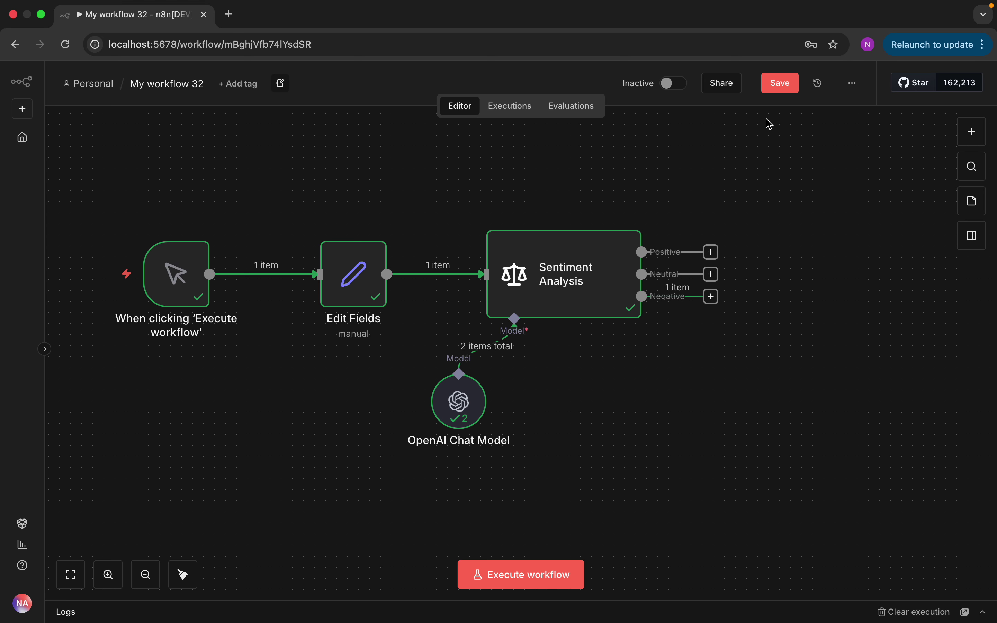
{"action": "left_click", "coordinate": [780, 83]}
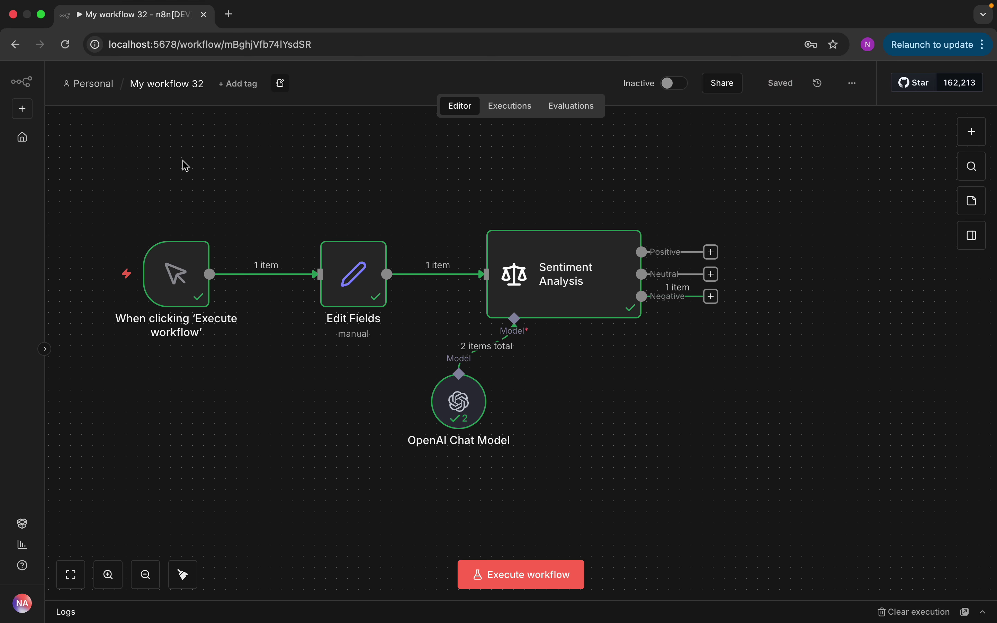